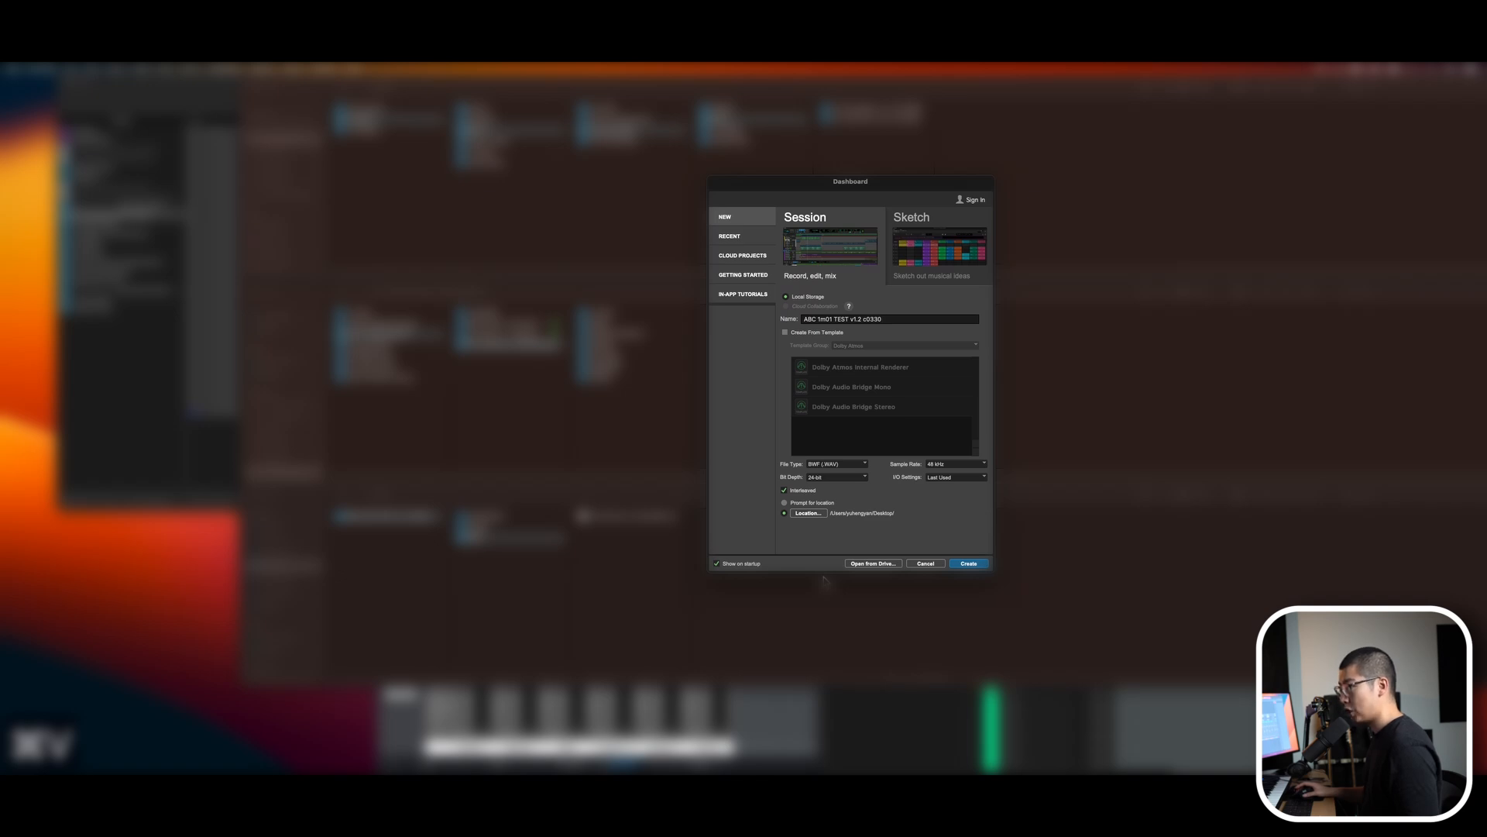
Create and save a new session named ABC 1m01 TEST v1.2 c0330 PR and open its session setup.
type("PR")
key("Return")
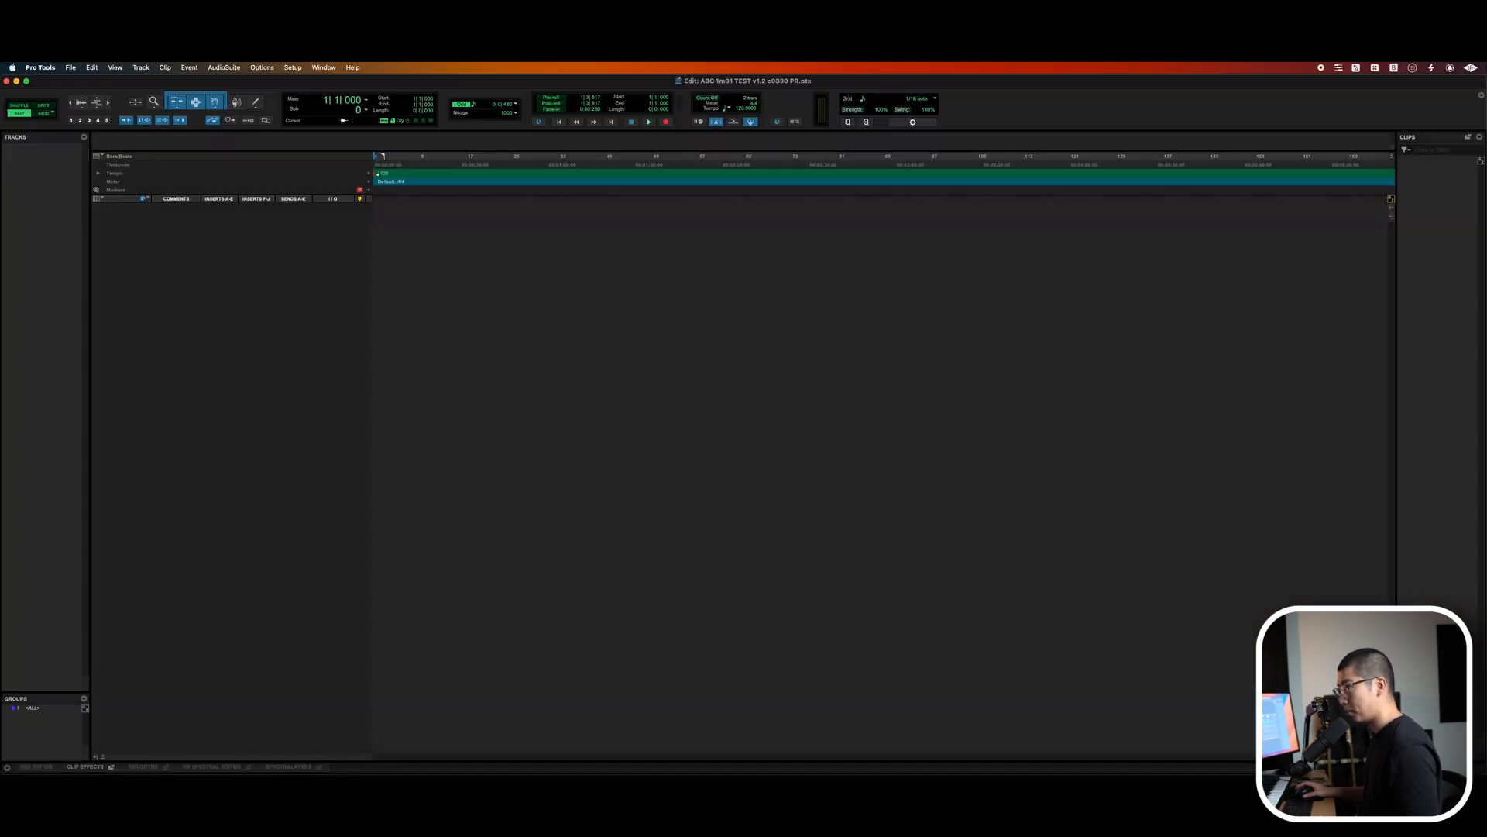
key("super+s")
key("super+2")
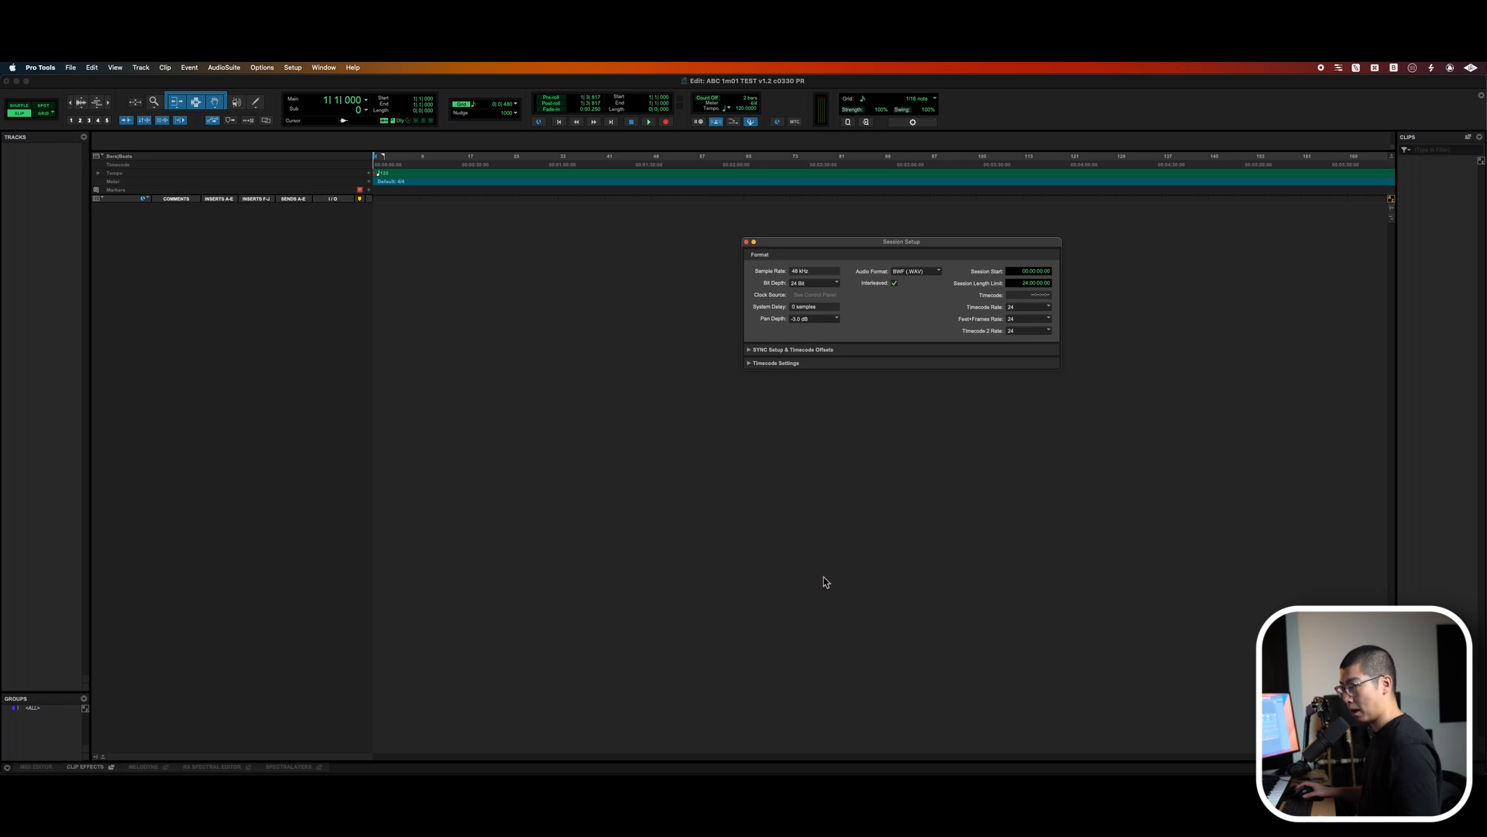
Import all WAV files from the AUDIO folder as copied clips onto new tracks.
key("shift+super+i")
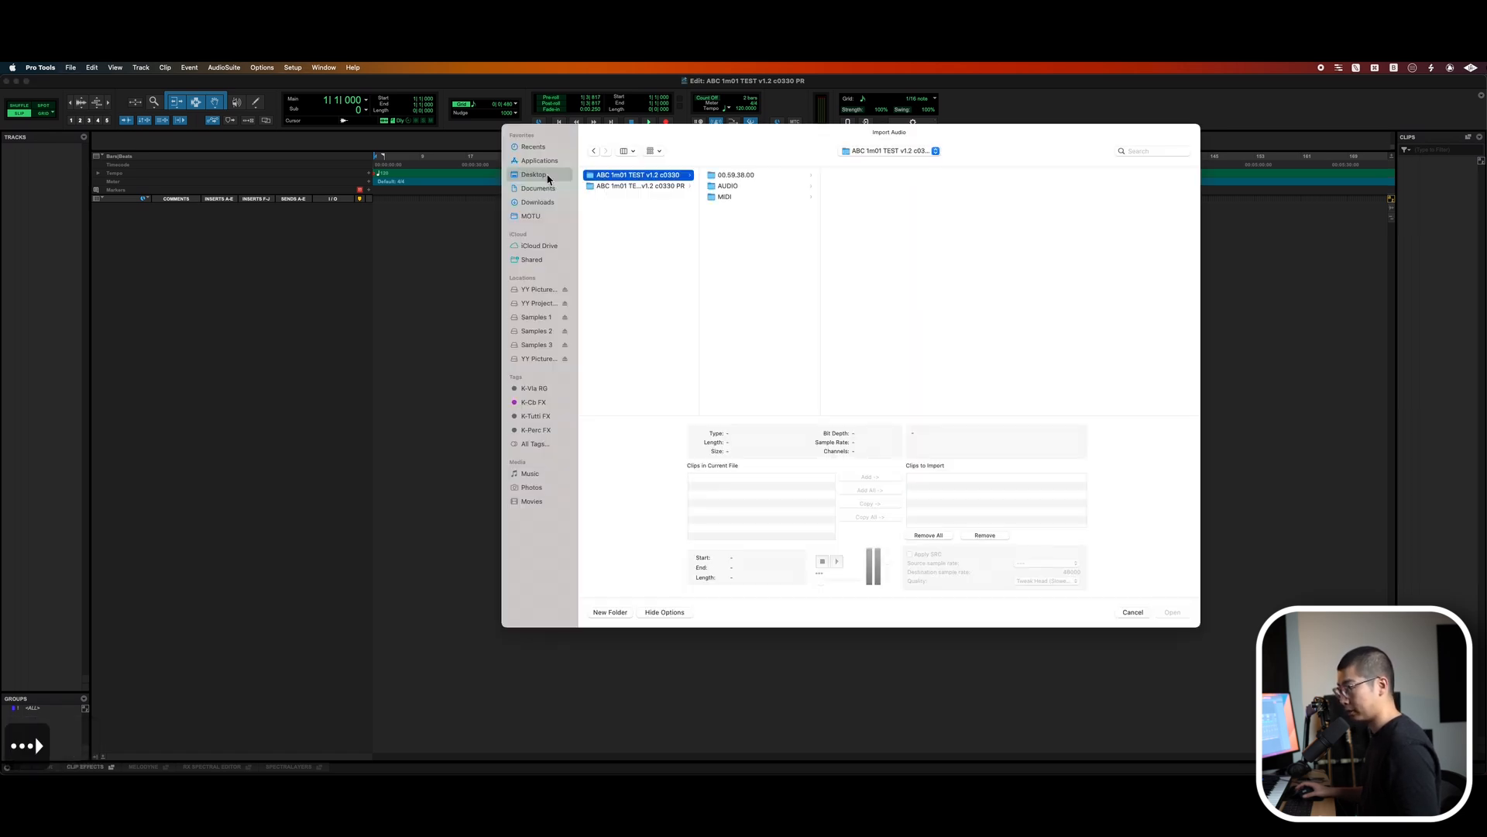
key("Right")
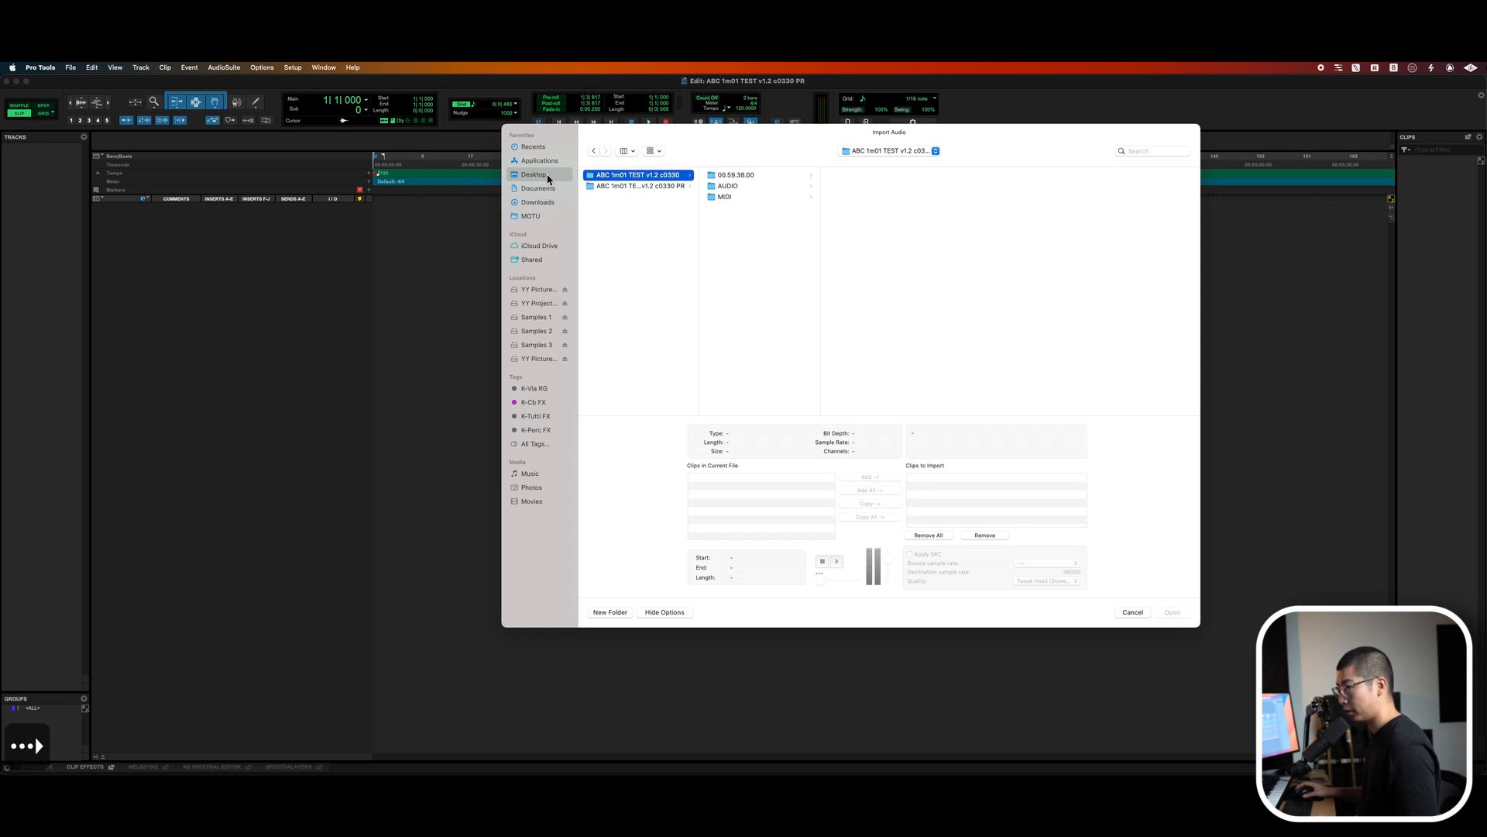
key("Down")
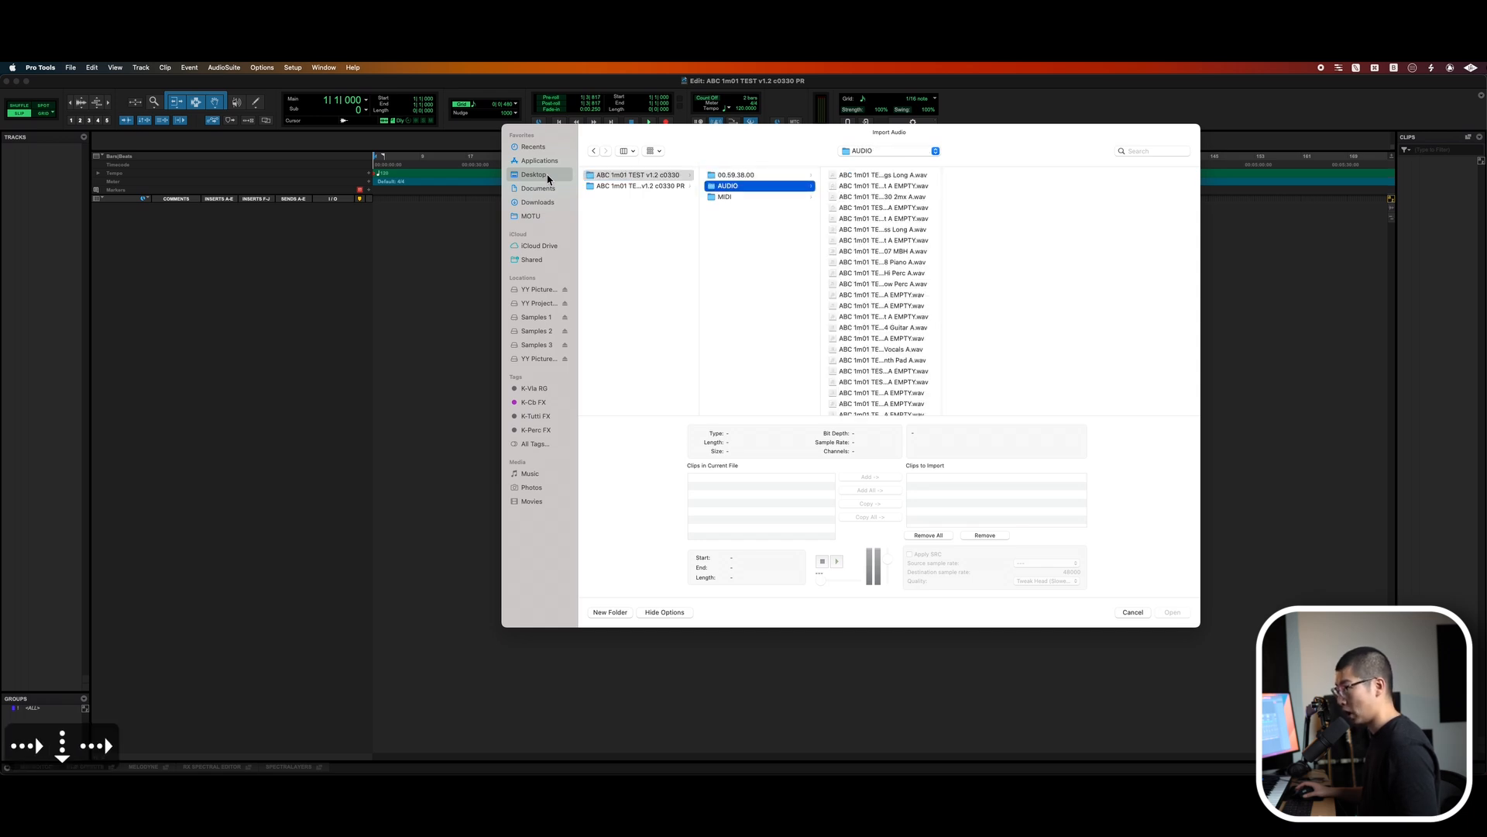
key("Right")
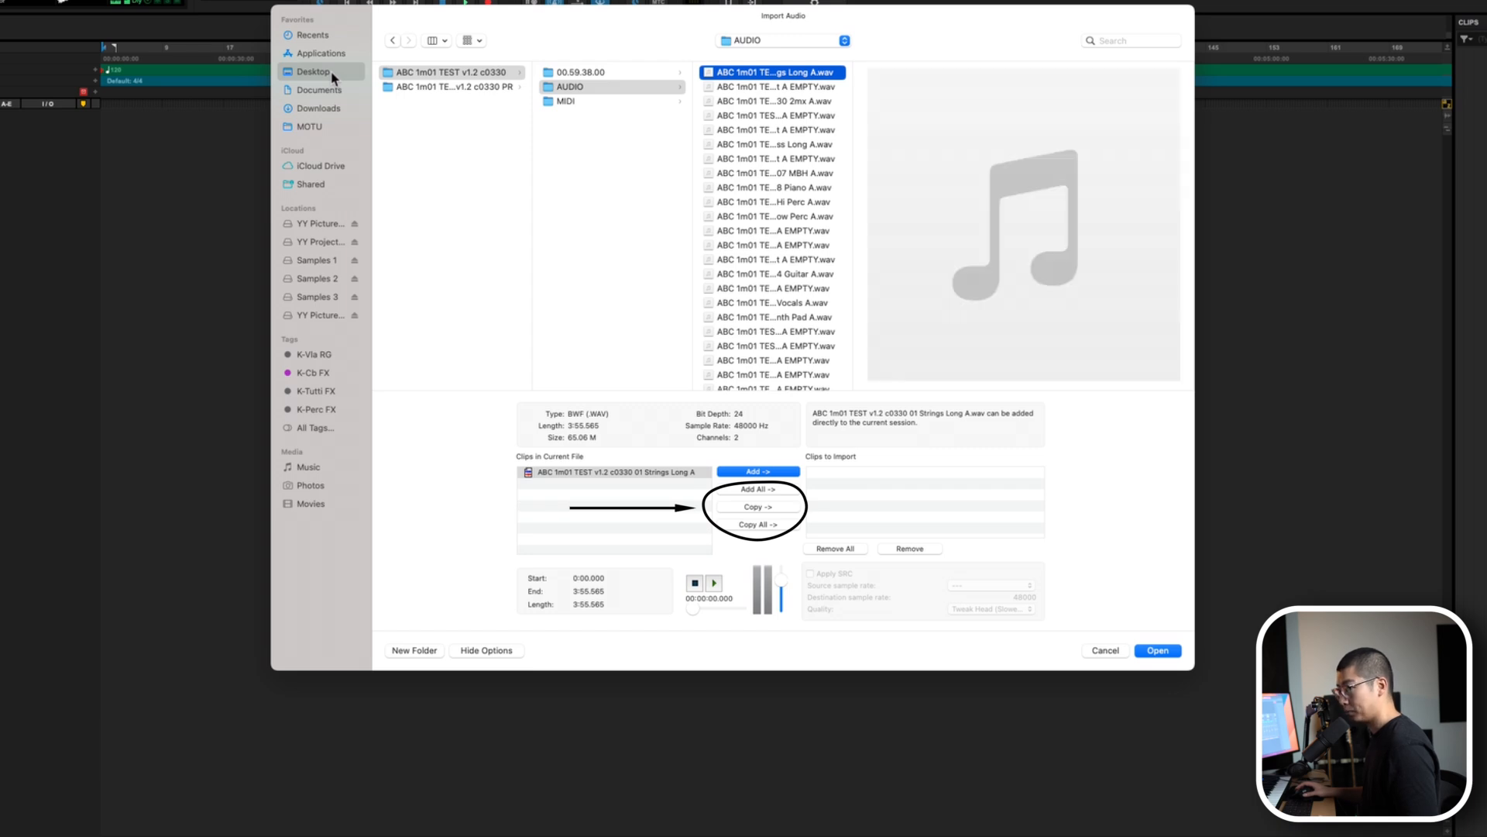
key("super+a")
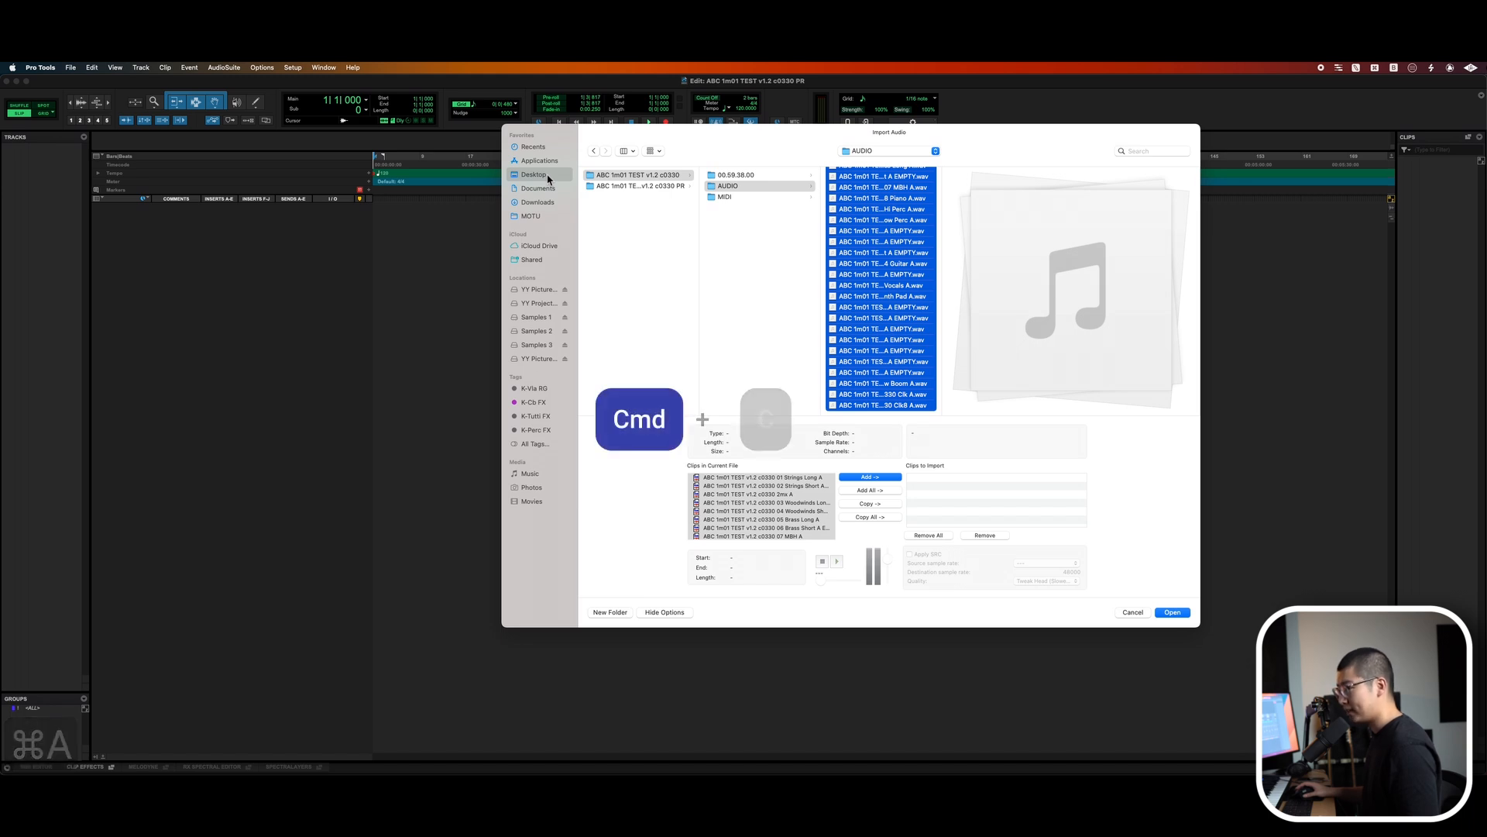
key("super+c")
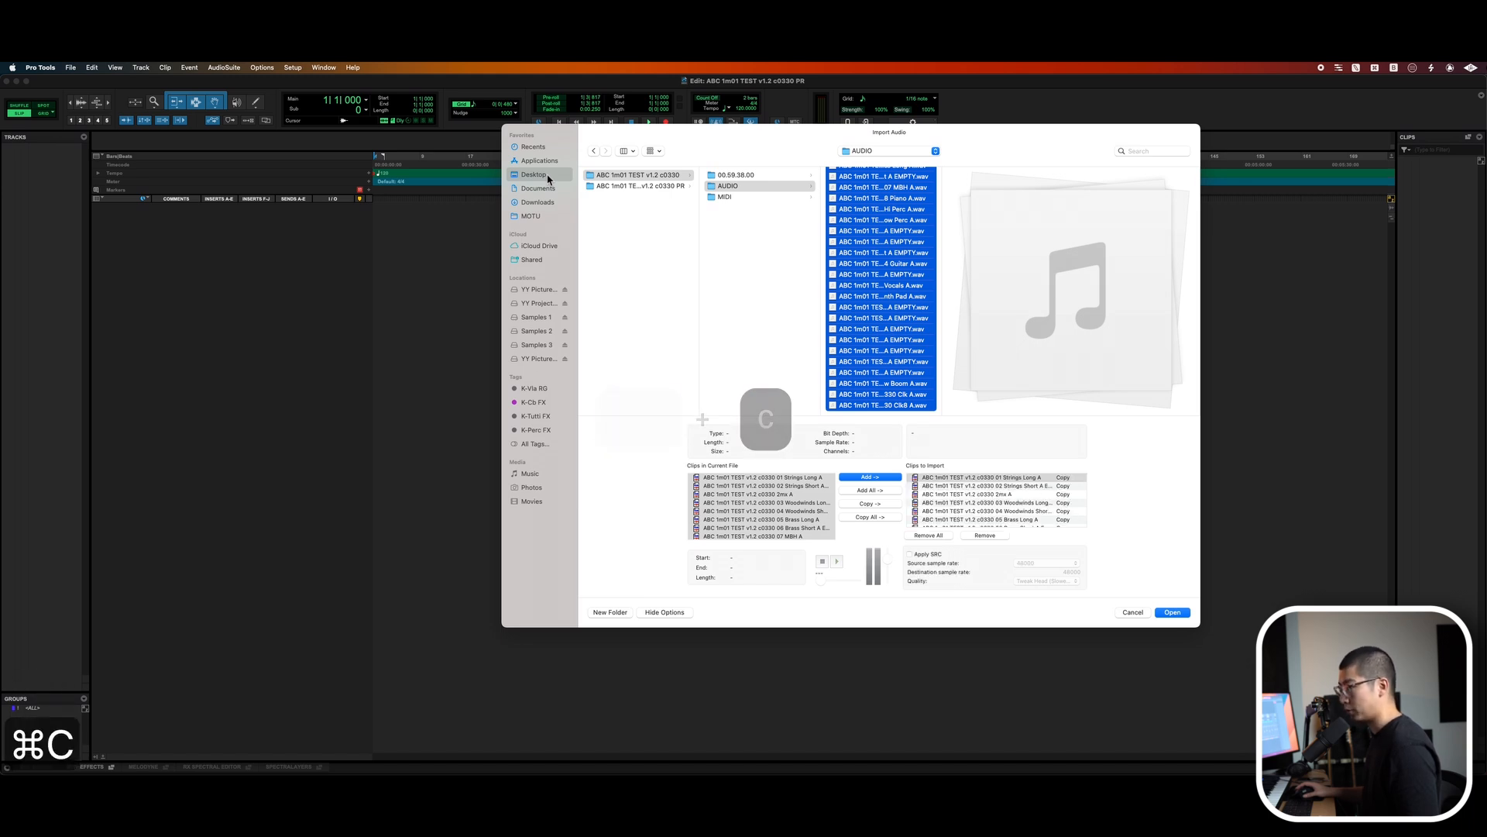
key("super+o")
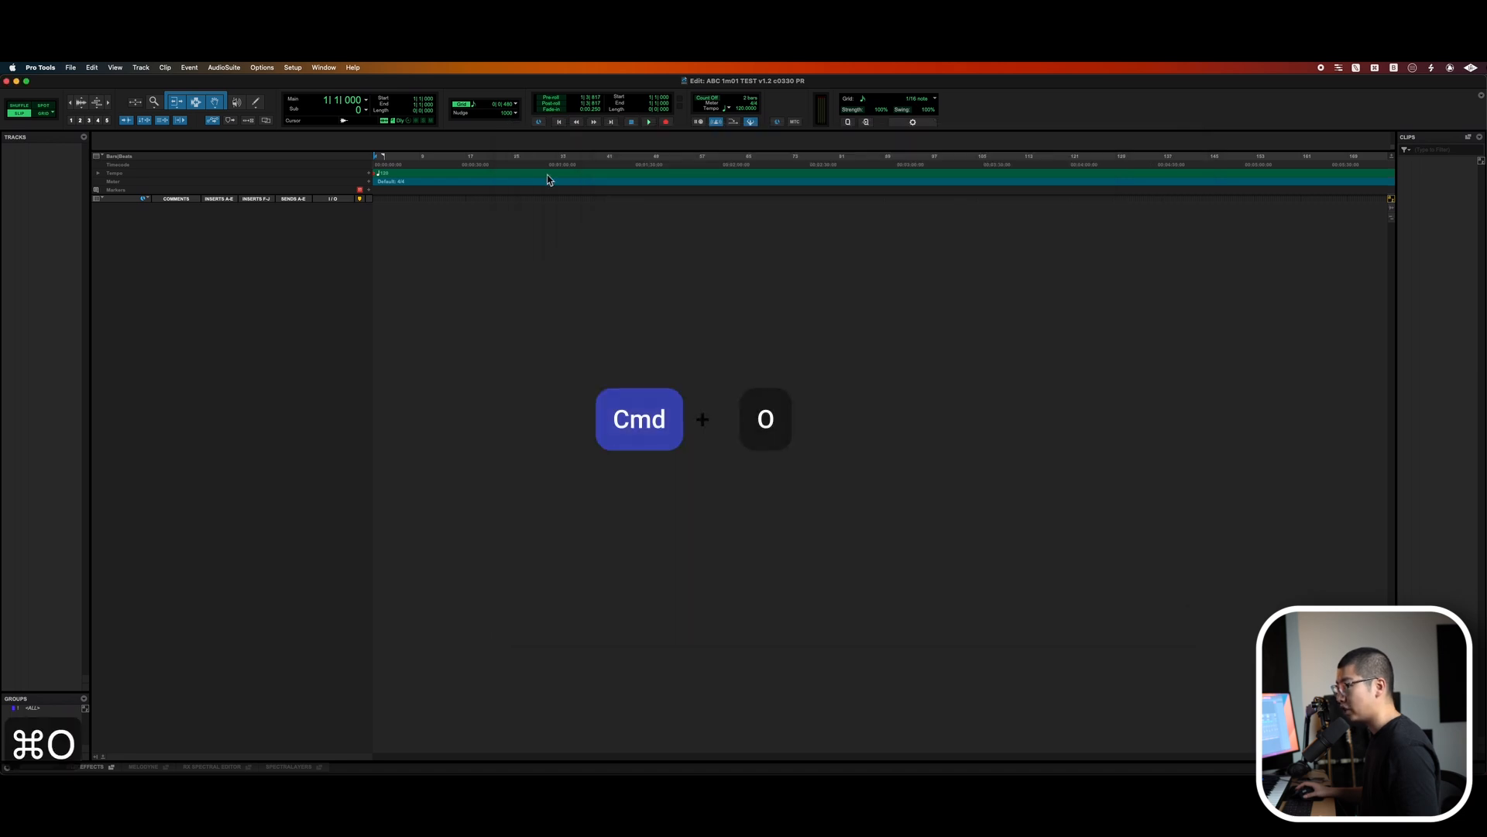
key("Return")
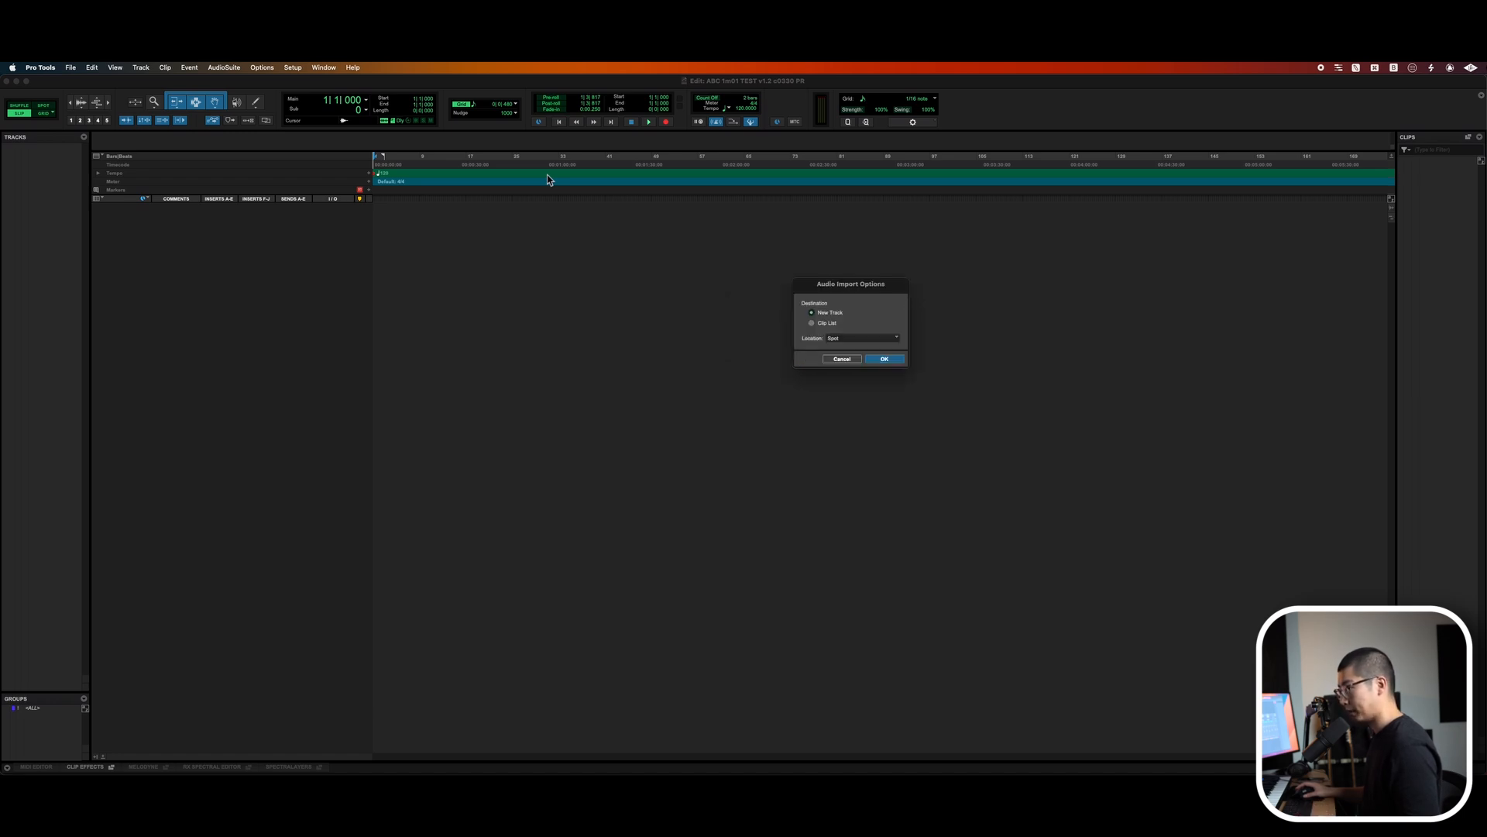
key("Return")
key("Return")
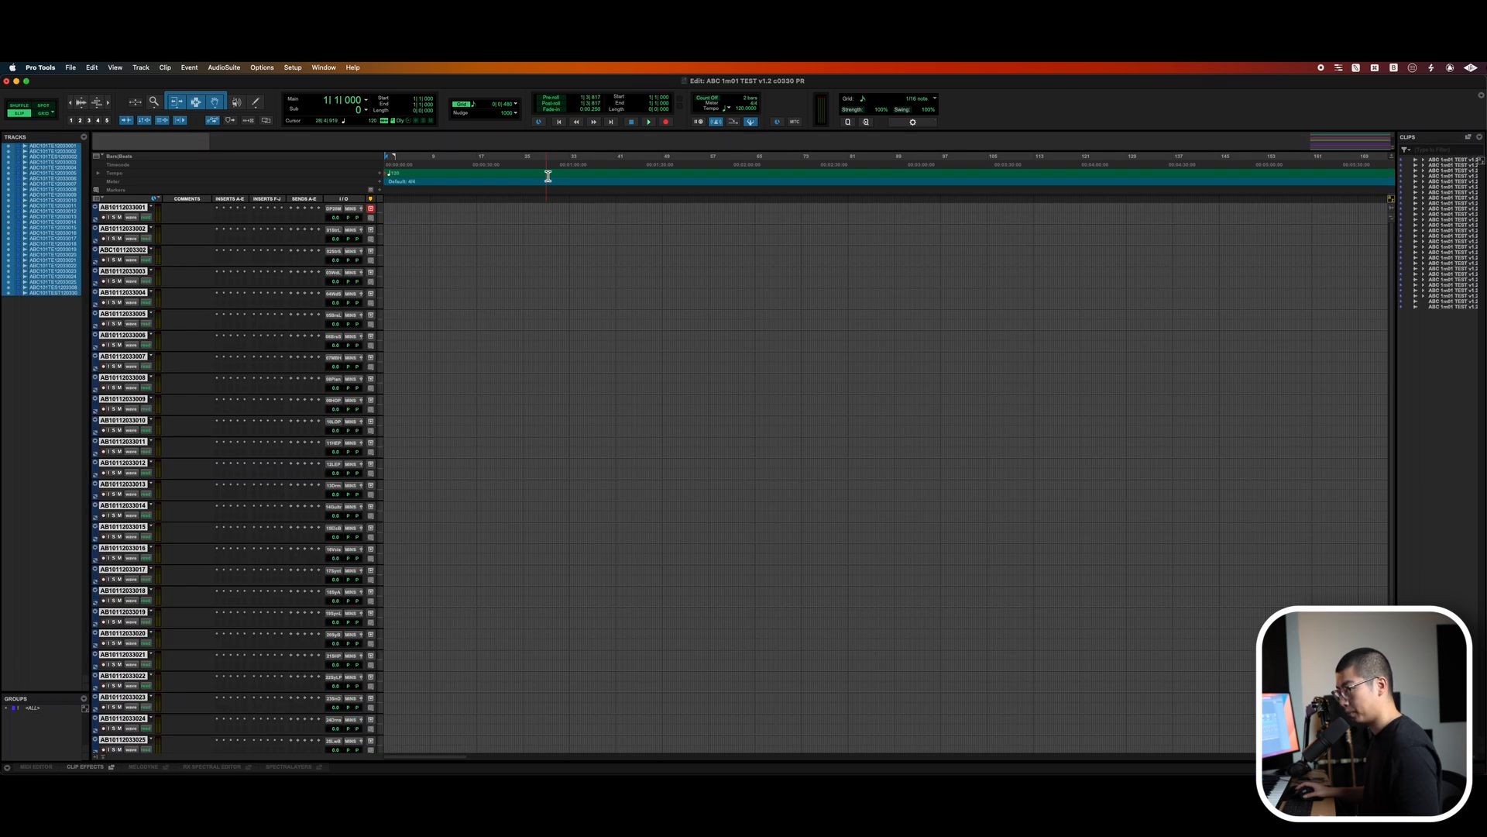
Batch-rename all tracks to strip the pasted session-name prefix from their names.
key("Tab")
key("alt+a")
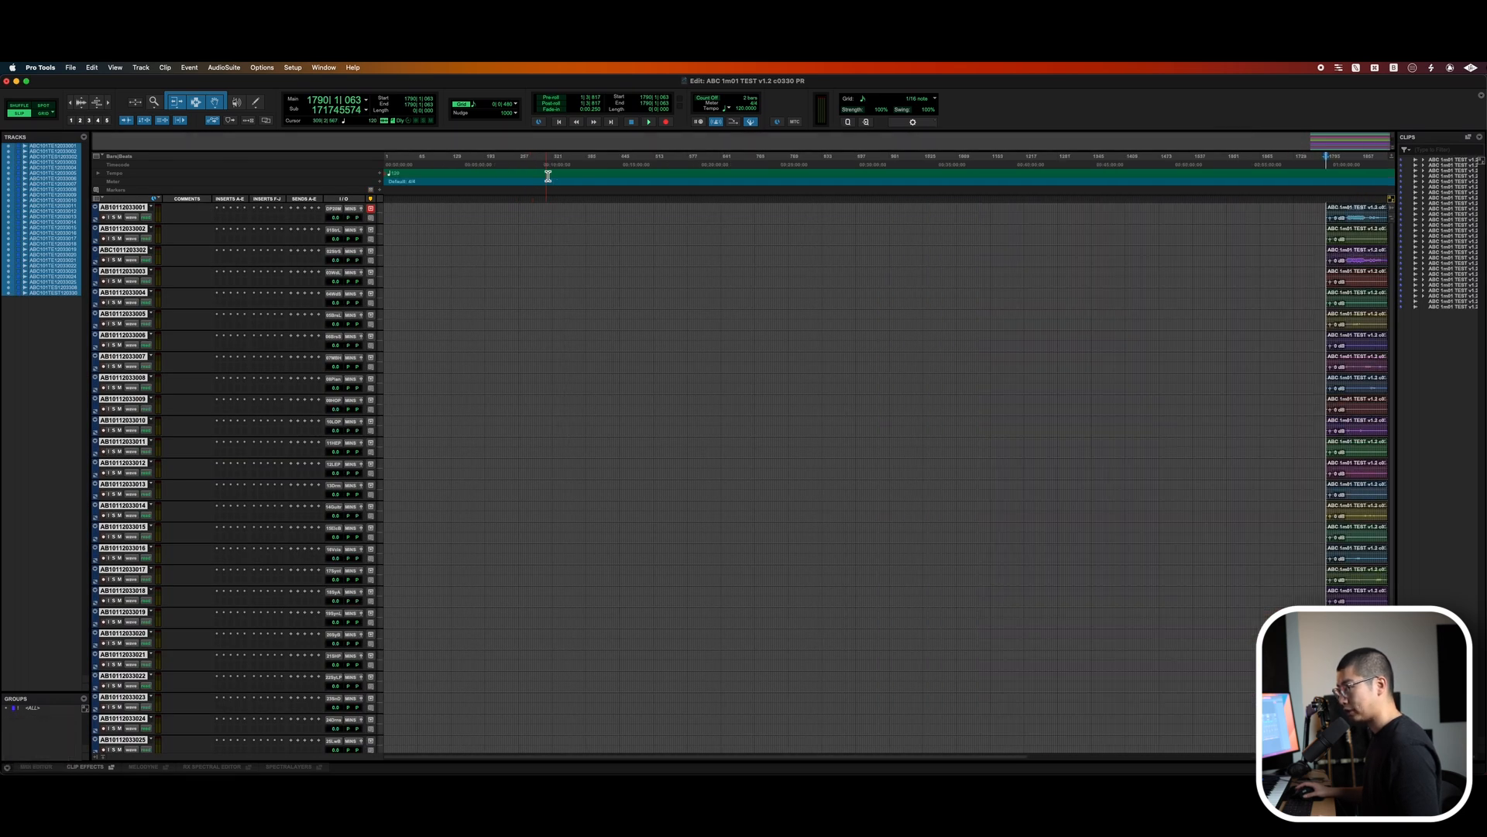
scroll(548, 177, "right", 10)
key("alt+super+Tab")
key("shift+Tab")
key("alt+shift+r")
key("super+v")
key("Return")
Batch-rename the tracks to remove the trailing "A" from their names.
key("alt+shift+r")
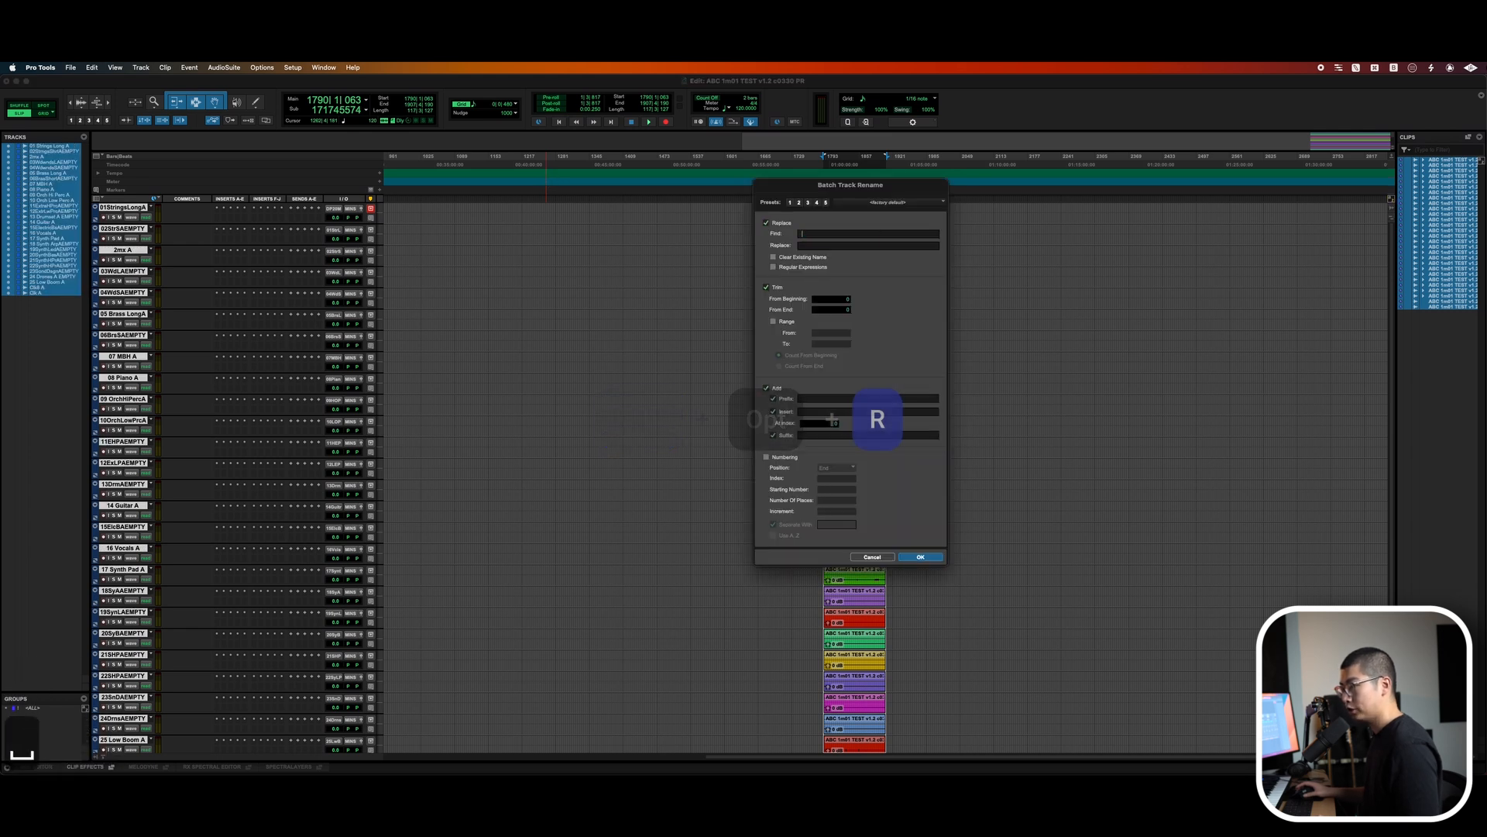
type("A")
key("Return")
Batch-rename the tracks to remove "EMPTY" from their names and save the session.
key("Tab")
key("alt+shift+r")
key("BackSpace")
key("BackSpace")
type("EMPTY")
key("Return")
key("super+s")
Import the MIDI file from the source project's MIDI folder into the session.
key("alt+Tab")
key("shift+Tab")
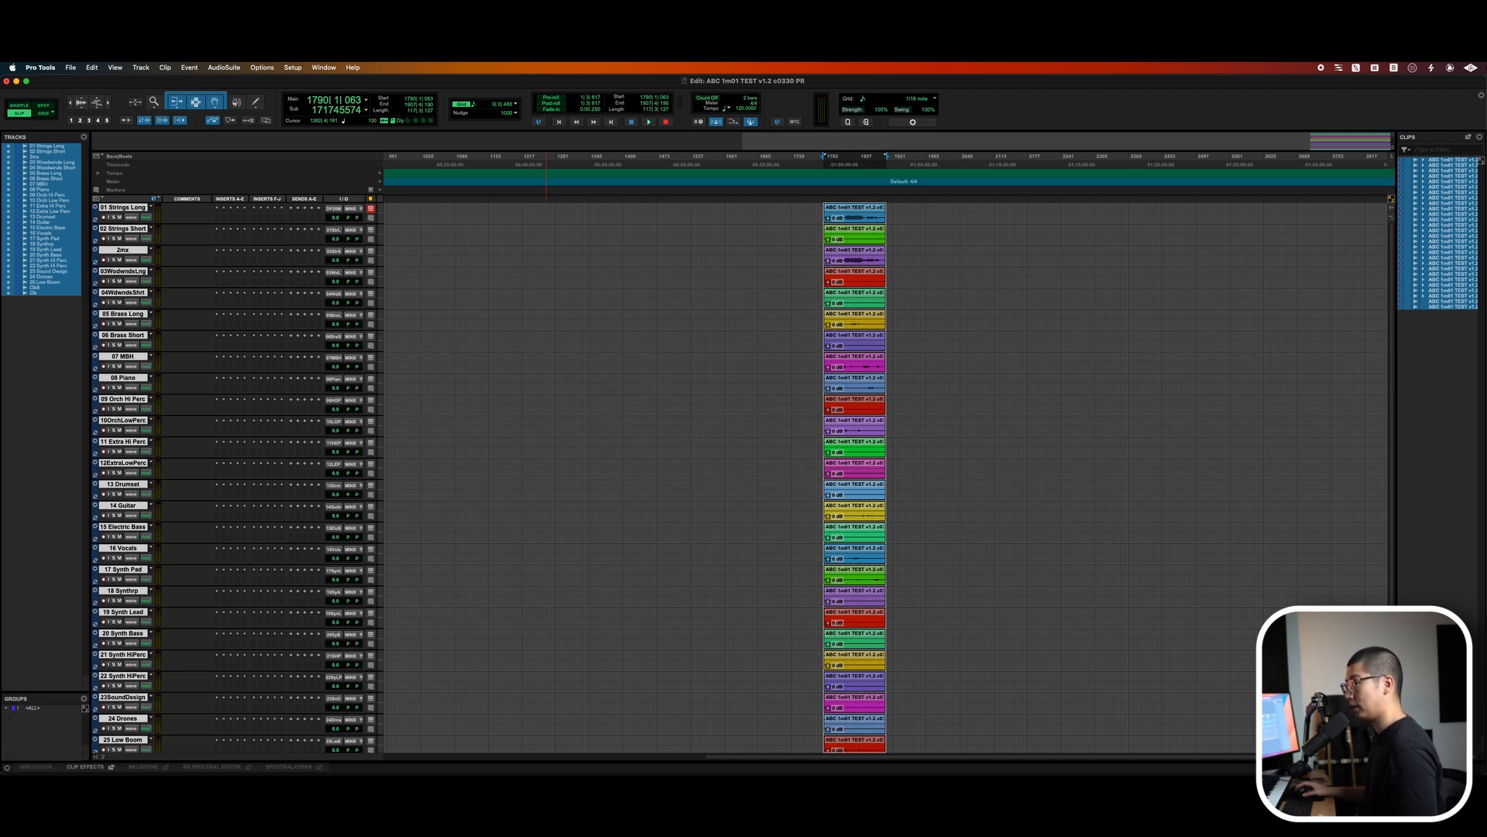
key("super+alt+i")
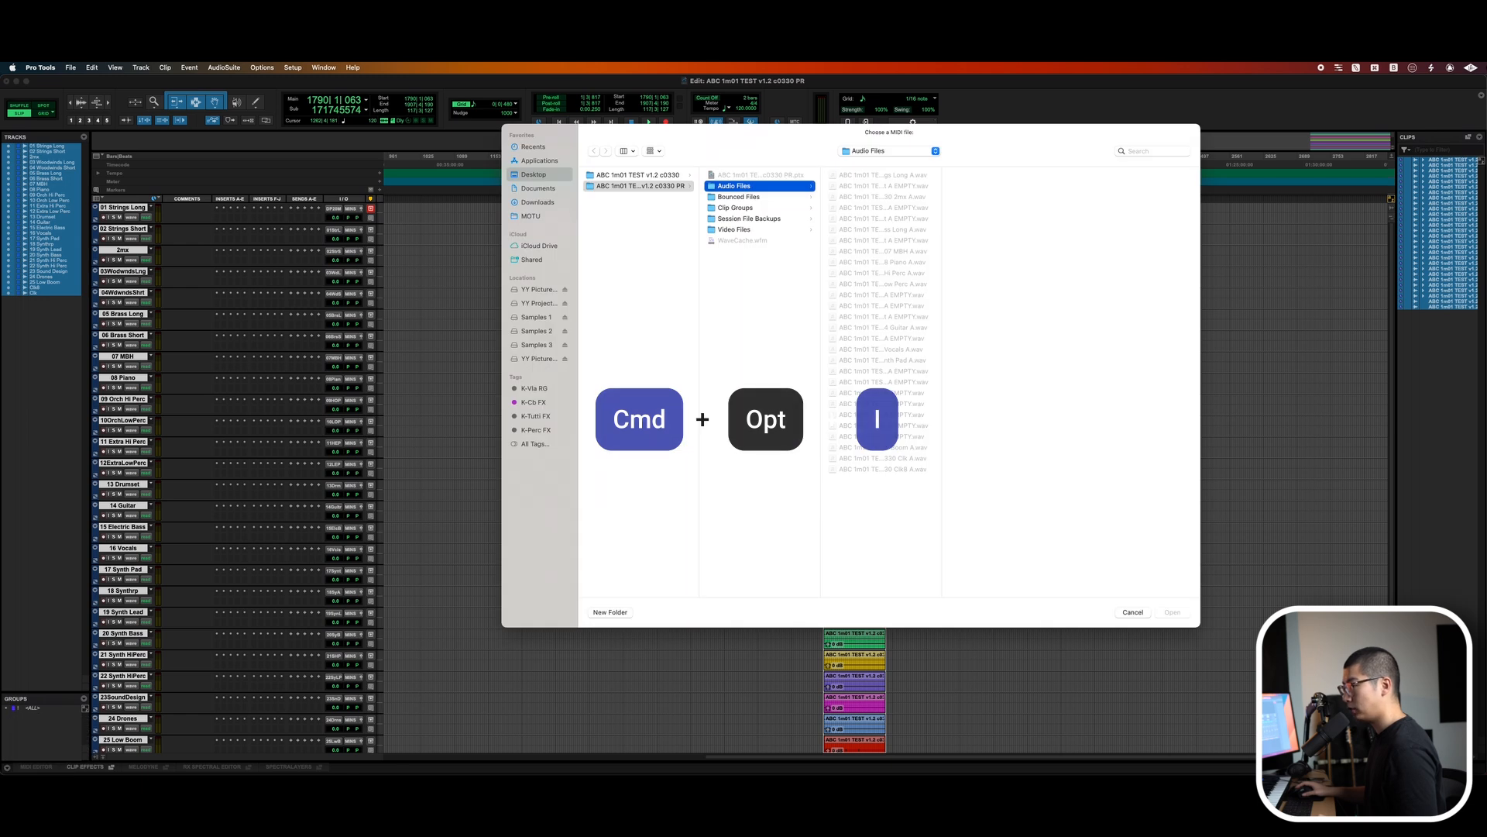
key("Left")
key("Up")
key("Right")
key("Down")
key("Down")
key("Right")
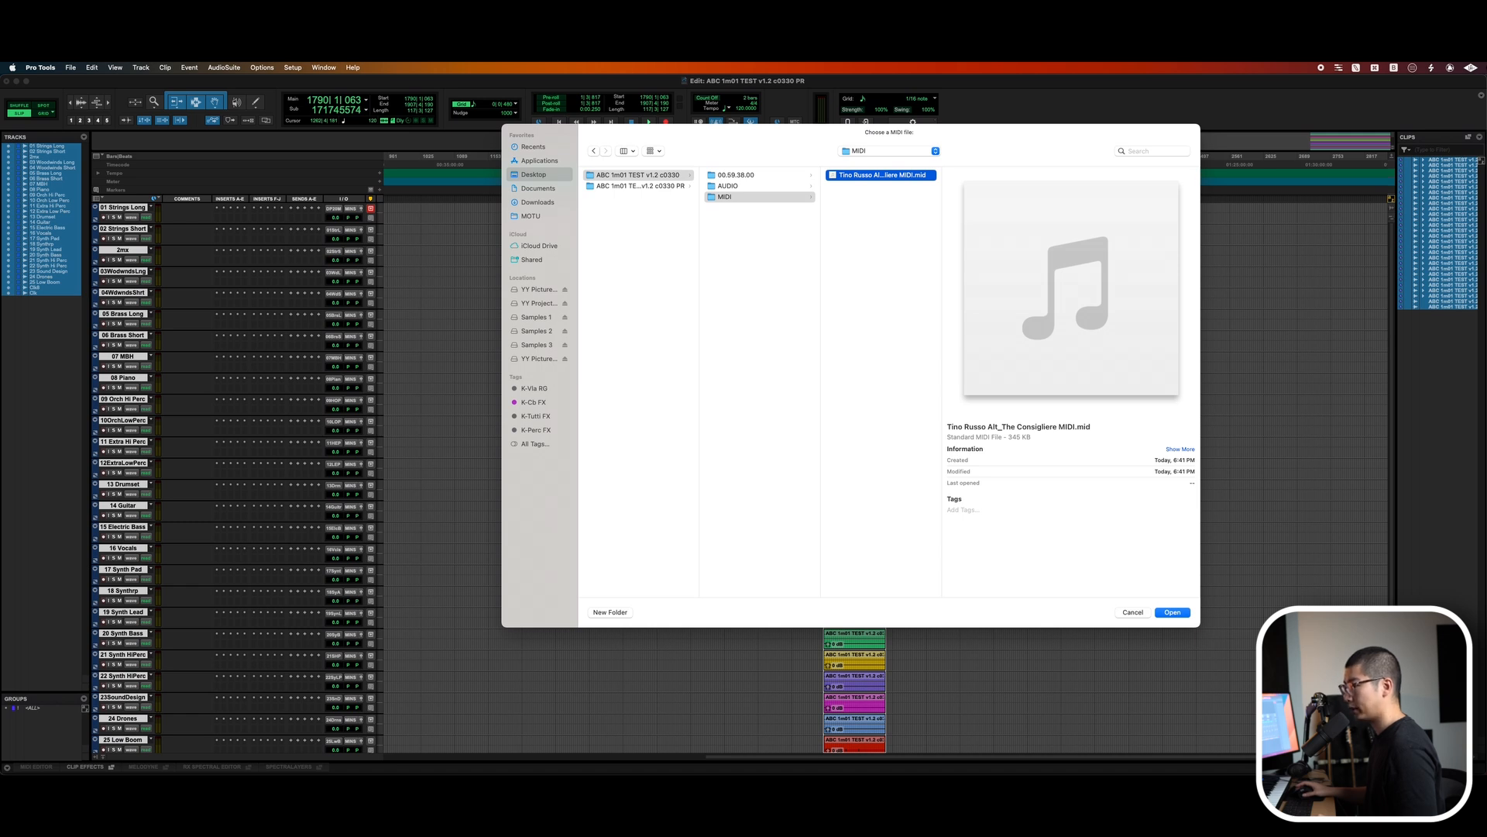
key("Return")
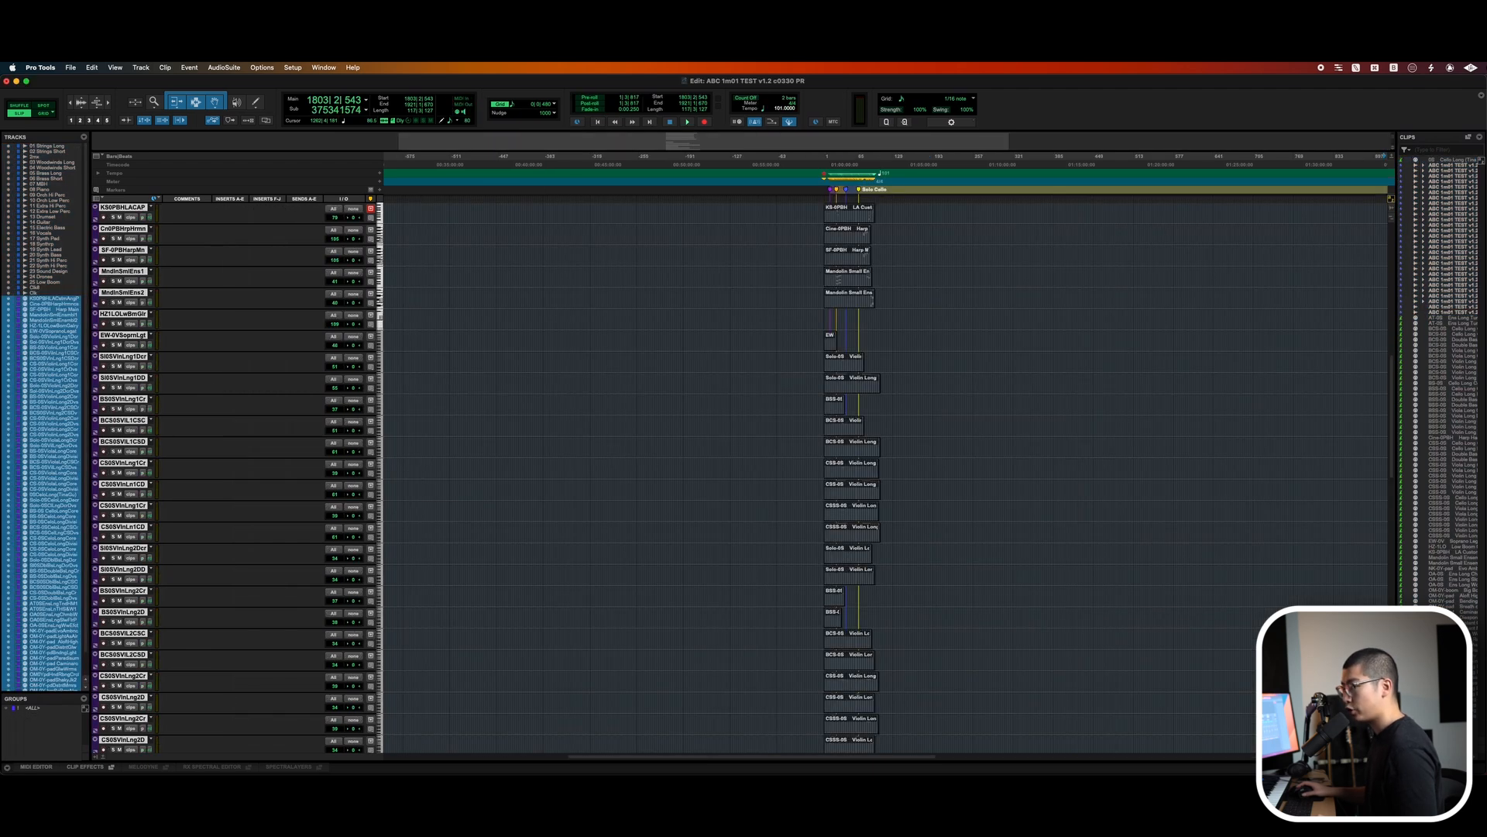
Delete the newly imported MIDI tracks and remove all unused clips from the clip list.
key("shift+BackSpace")
key("Return")
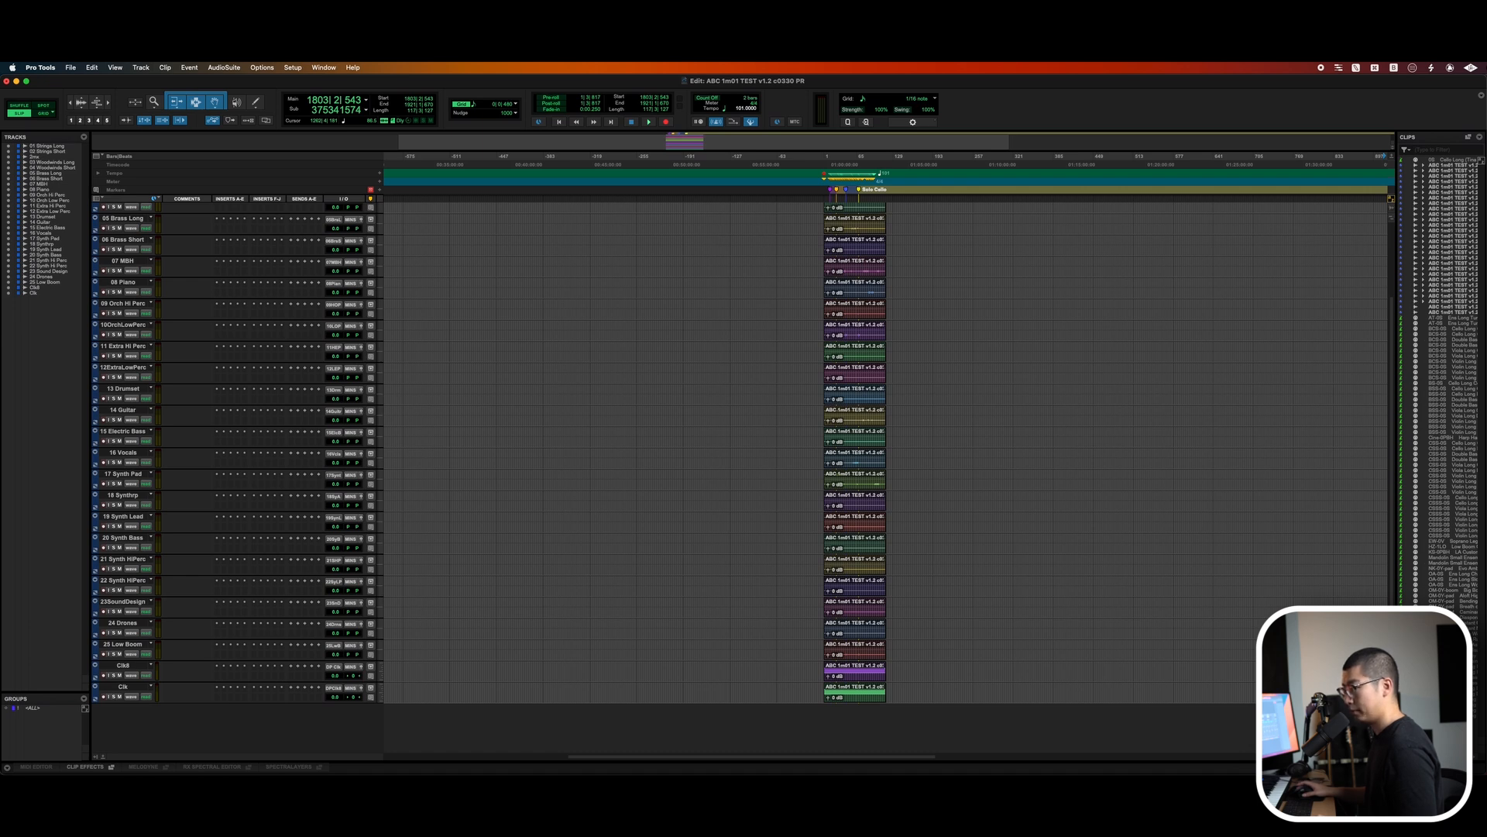
key("shift+super+u")
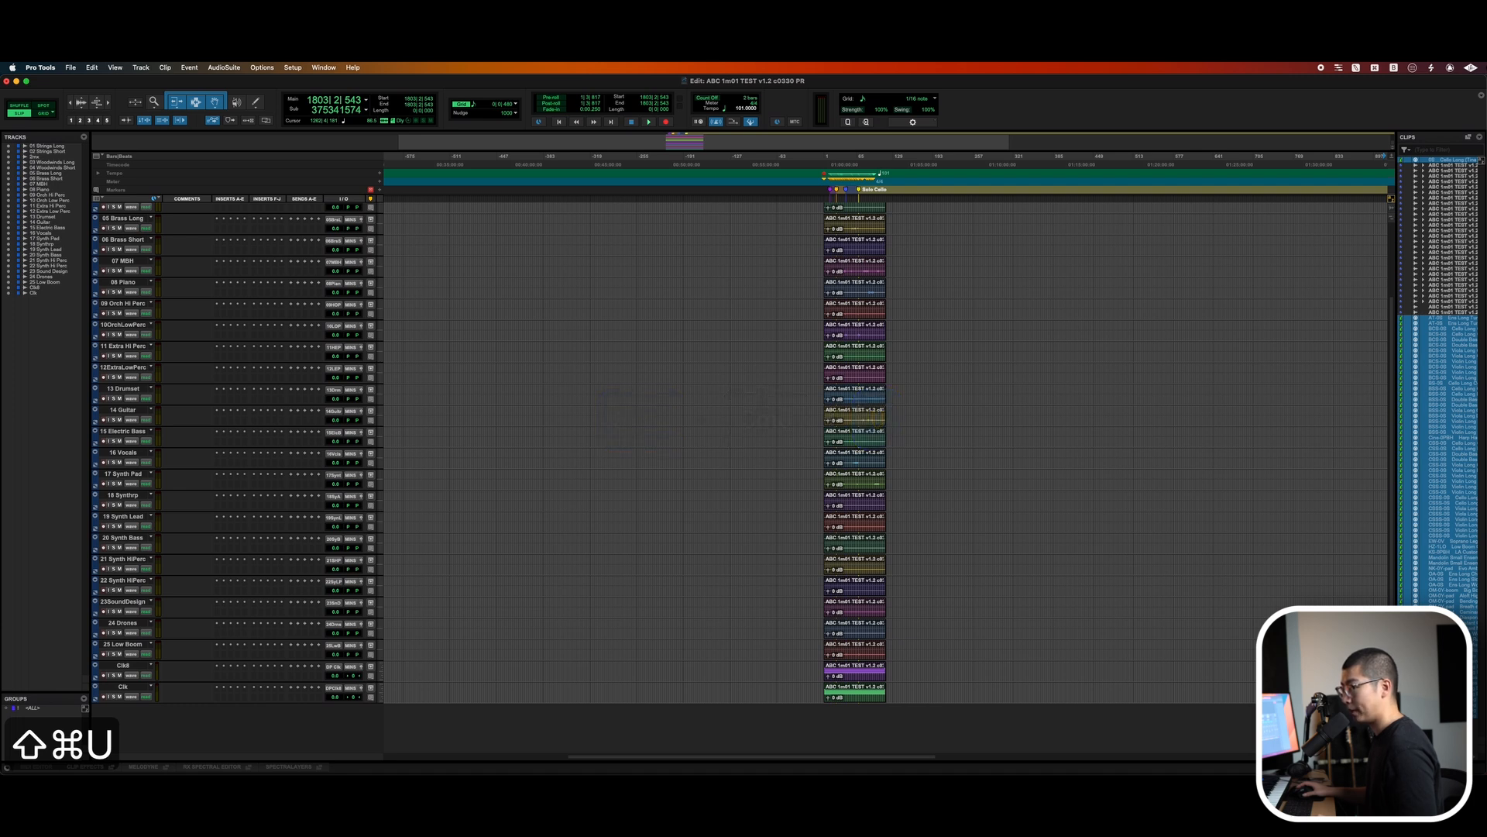
key("shift+super+b")
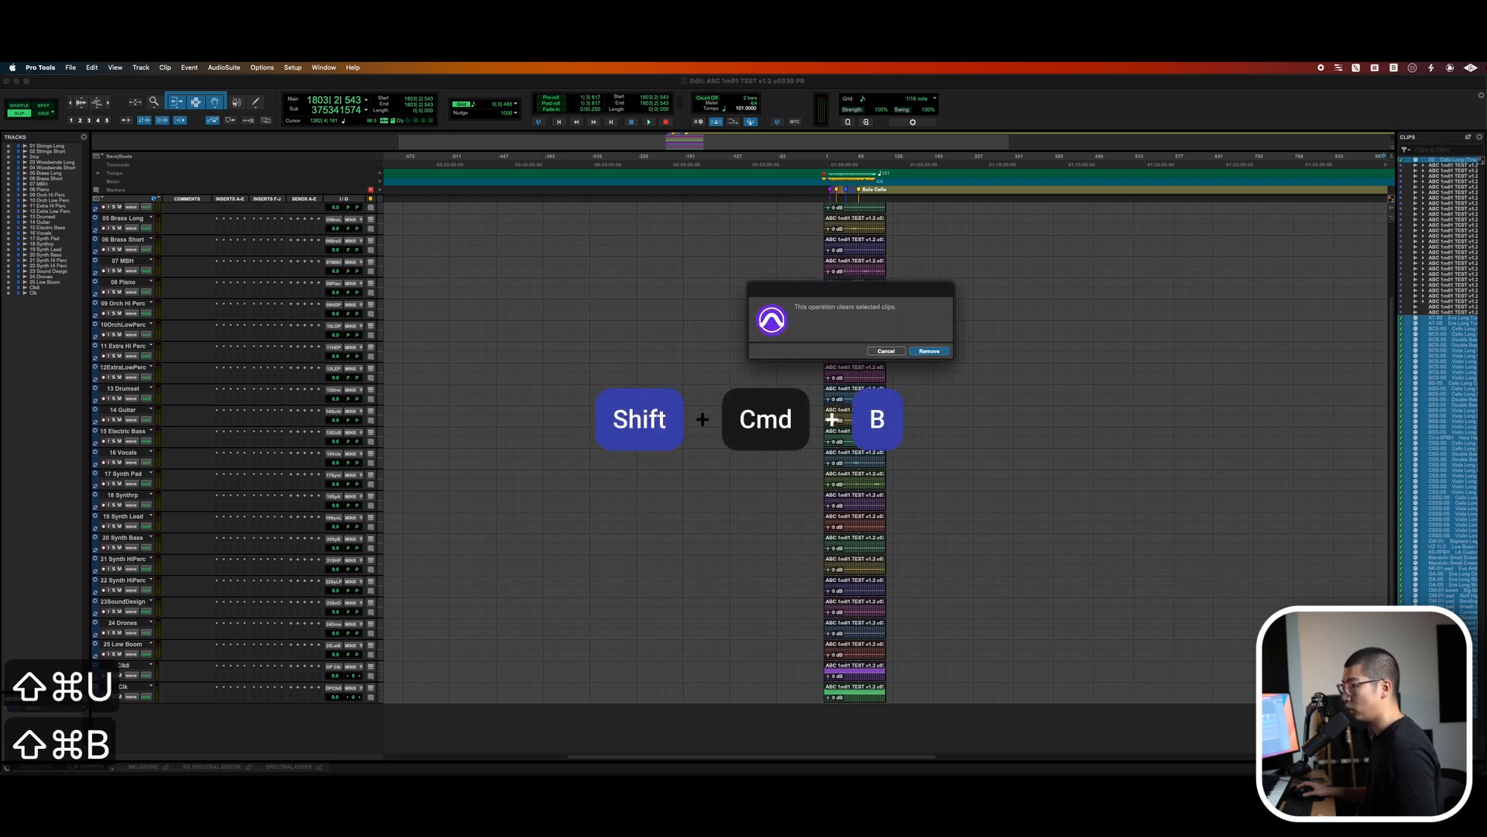
key("alt+Return")
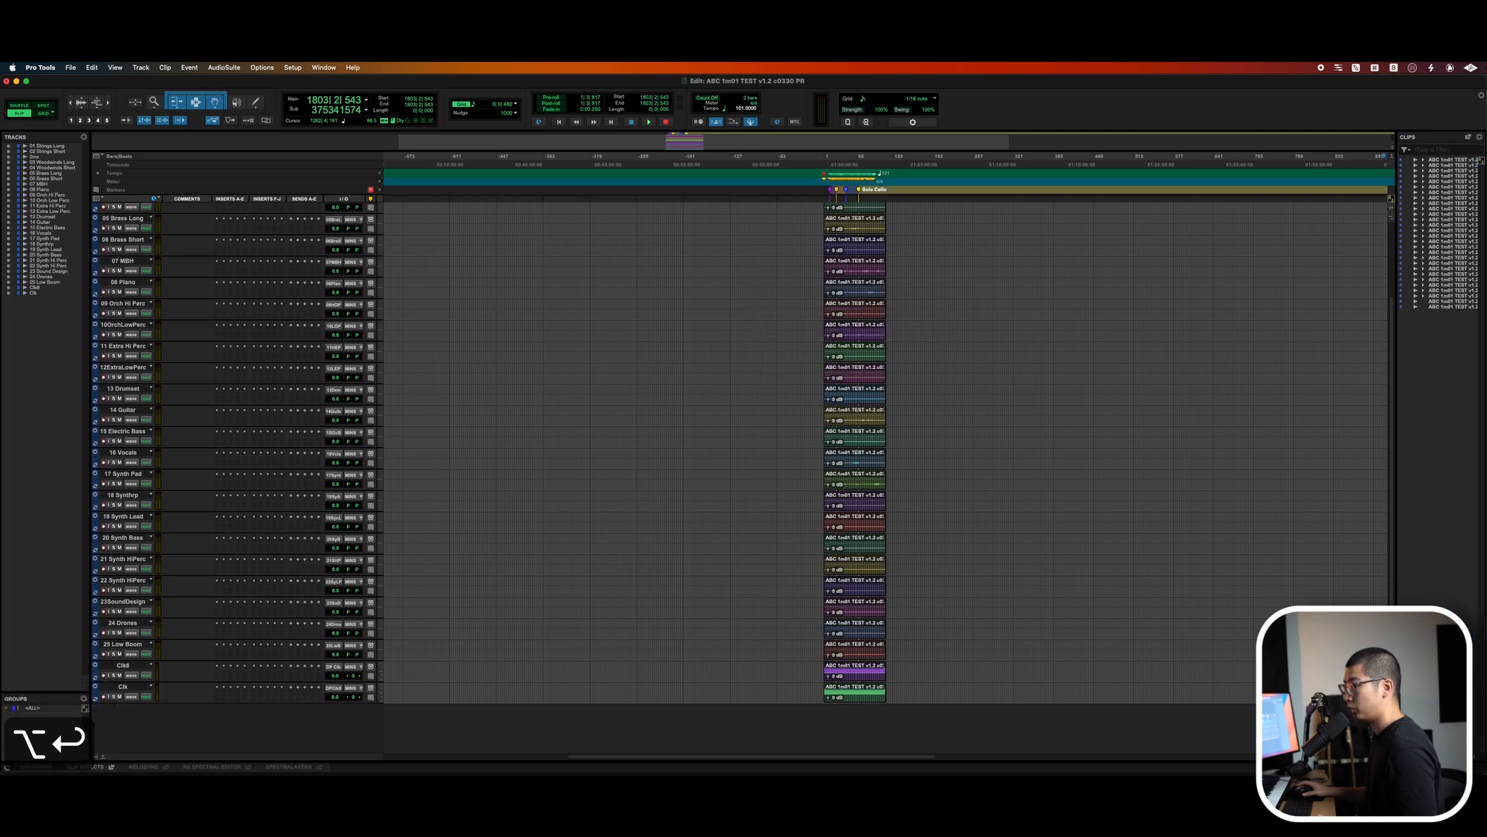
Reduce the track heights and move the 2mix, Clk8 and Clk tracks to the top of the session.
key("ctrl+alt+Down")
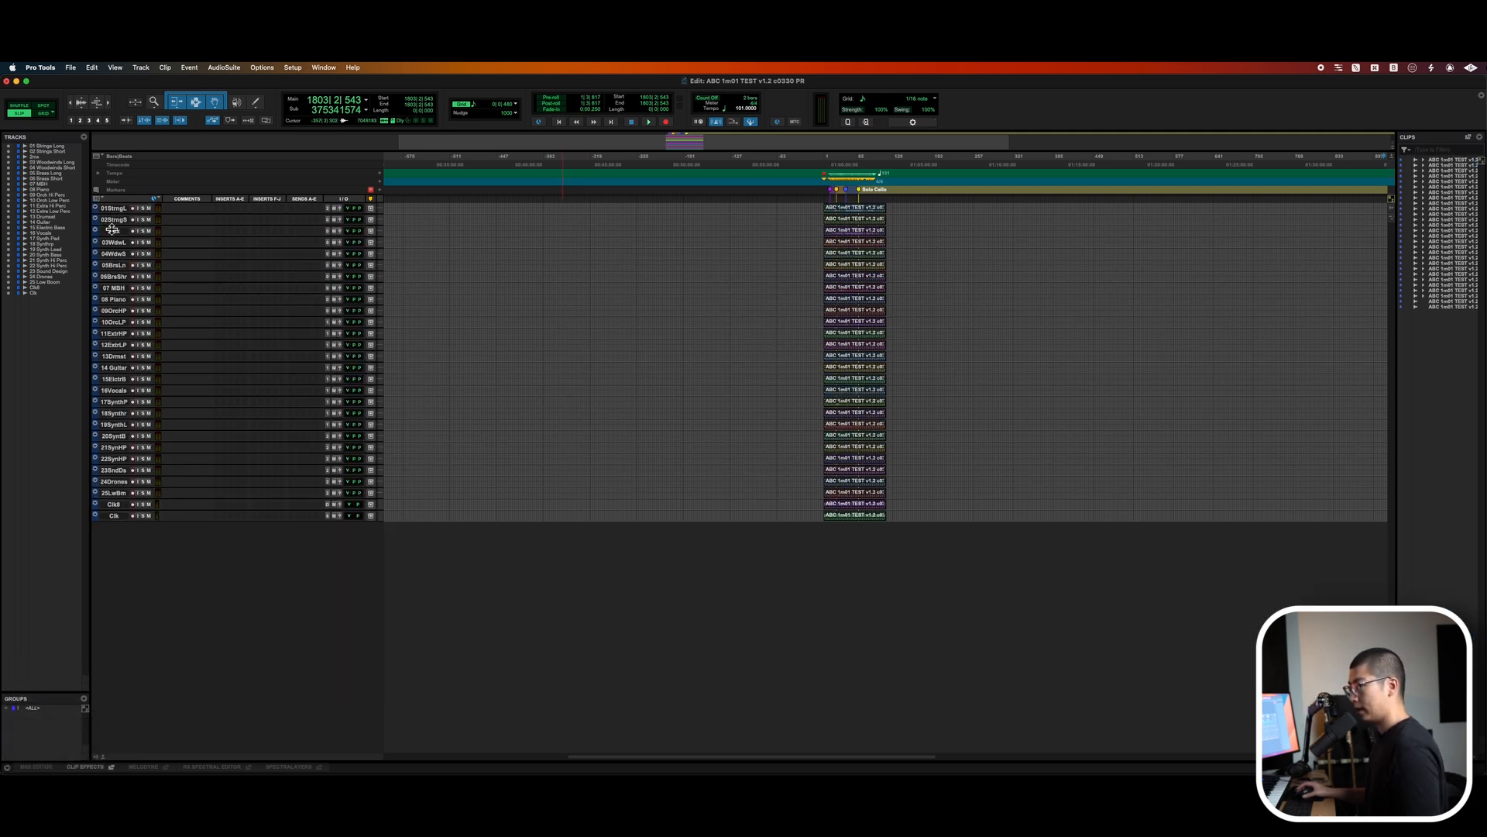
left_click_drag(113, 234, 113, 207)
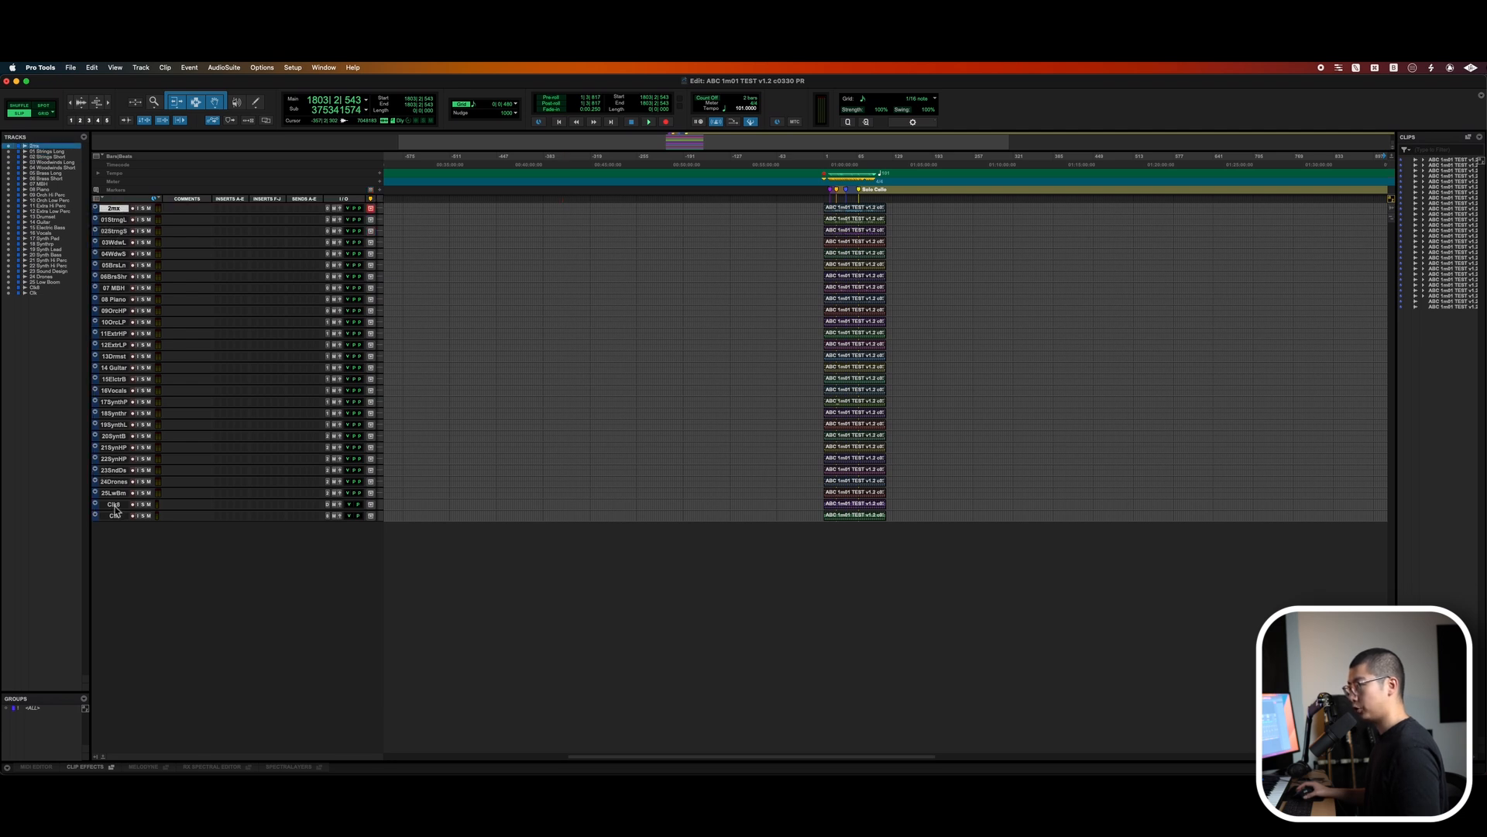
left_click(114, 505)
left_click(114, 515, "shift")
left_click_drag(115, 513, 127, 218)
left_click(118, 208, "shift")
Color the 2mix, Clk8 and Clk tracks yellow.
key("super+a")
double_click(95, 208)
left_click(255, 255)
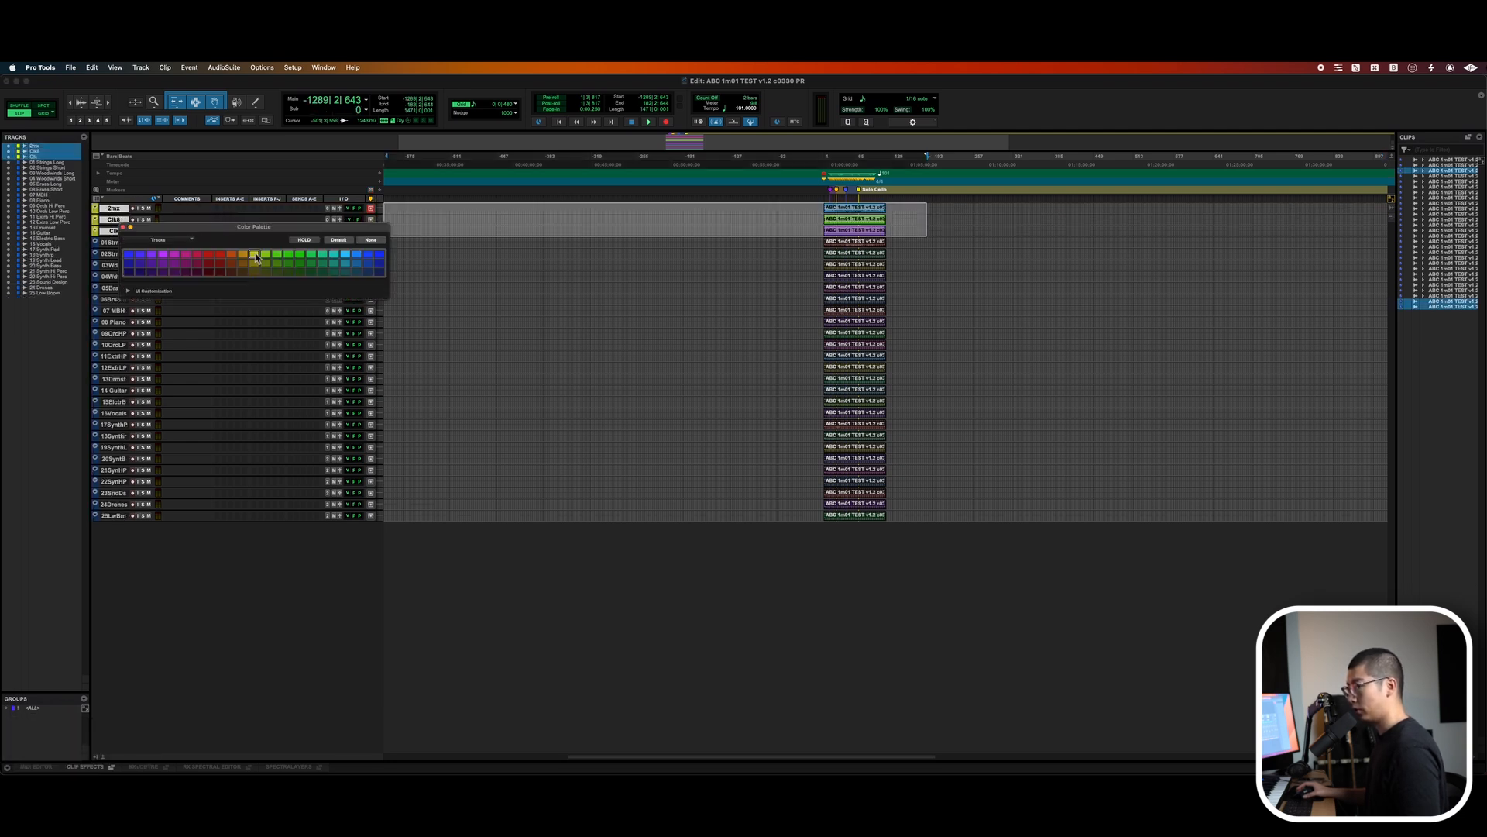
left_click(861, 211)
left_click(857, 229, "shift")
Apply the track colors to the clips on the reference and stem tracks.
key("ctrl+alt+shift+c")
left_click(993, 254)
key("ctrl+alt+shift+c")
left_click(117, 244)
left_click(110, 516, "shift")
key("ctrl+alt+shift+c")
left_click(361, 558)
left_click(841, 243)
left_click(361, 558)
key("ctrl+alt+shift+c")
left_click(480, 577)
Zoom out and step the cursor through the clip boundaries to check where the imported clips start.
key("t")
key("t")
key("t")
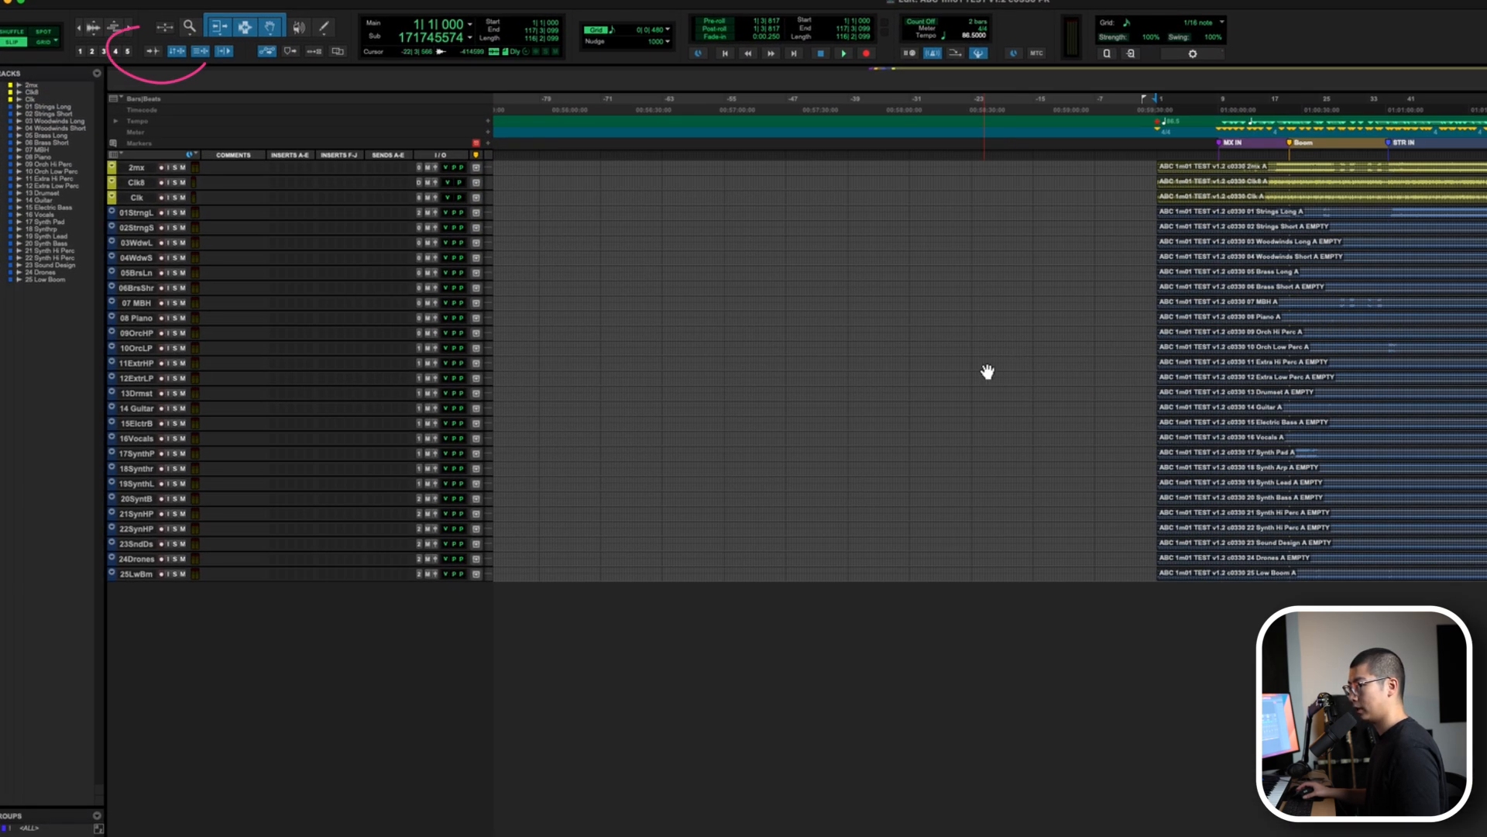
scroll(985, 372, "right", 6)
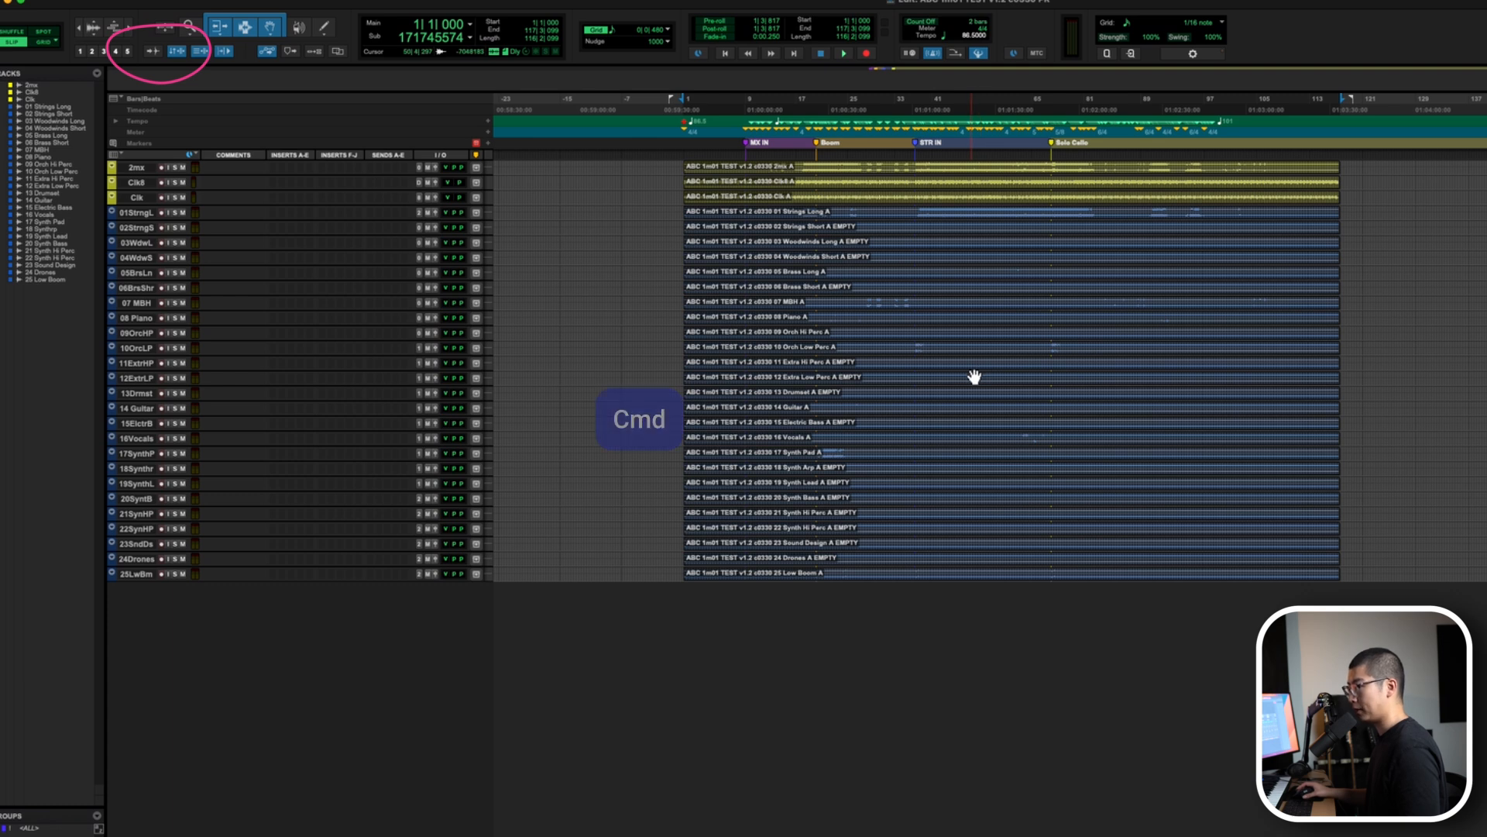
key("ctrl+alt+Tab")
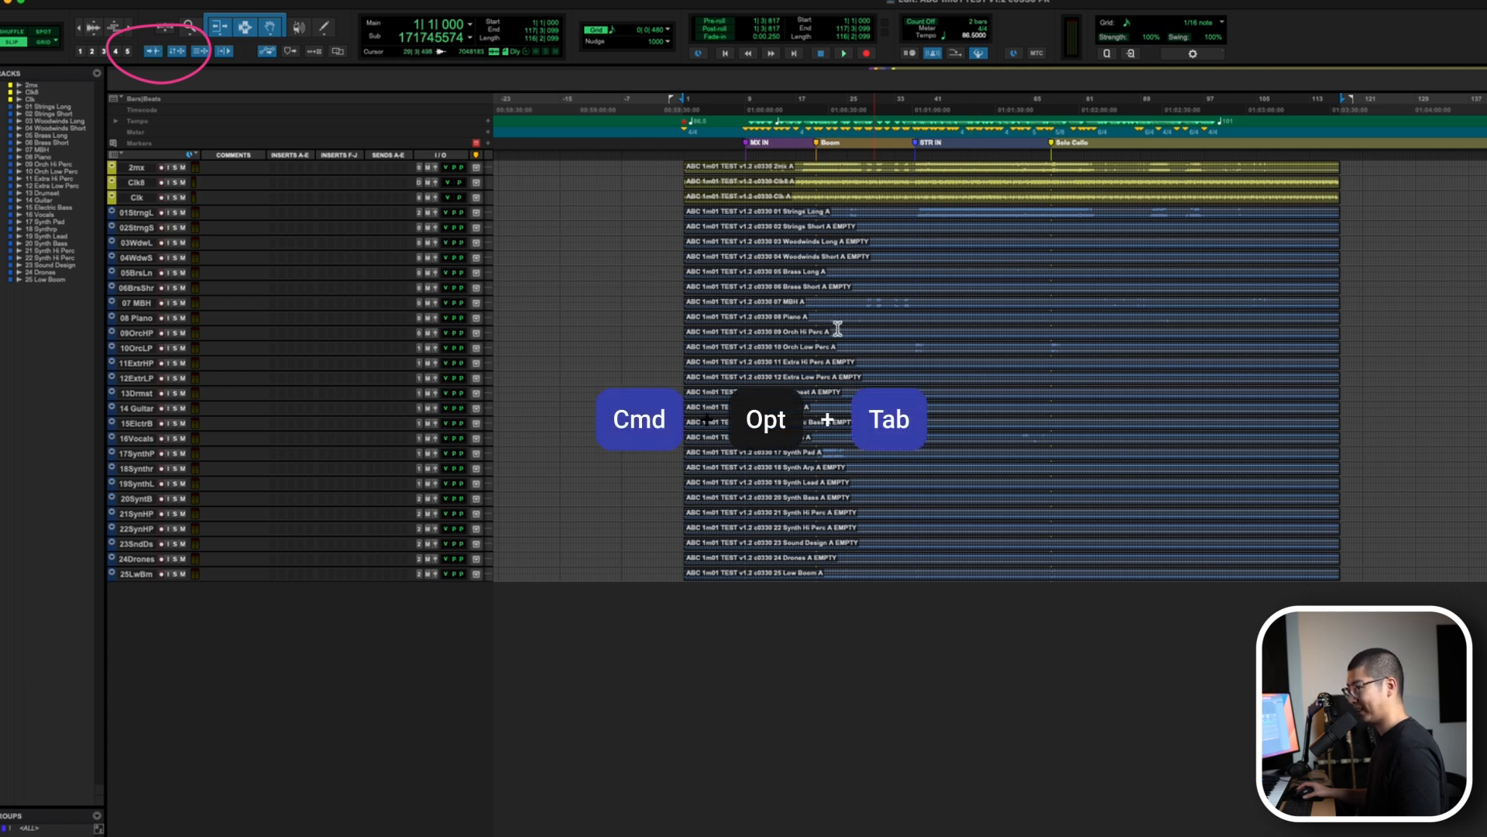
left_click(660, 197)
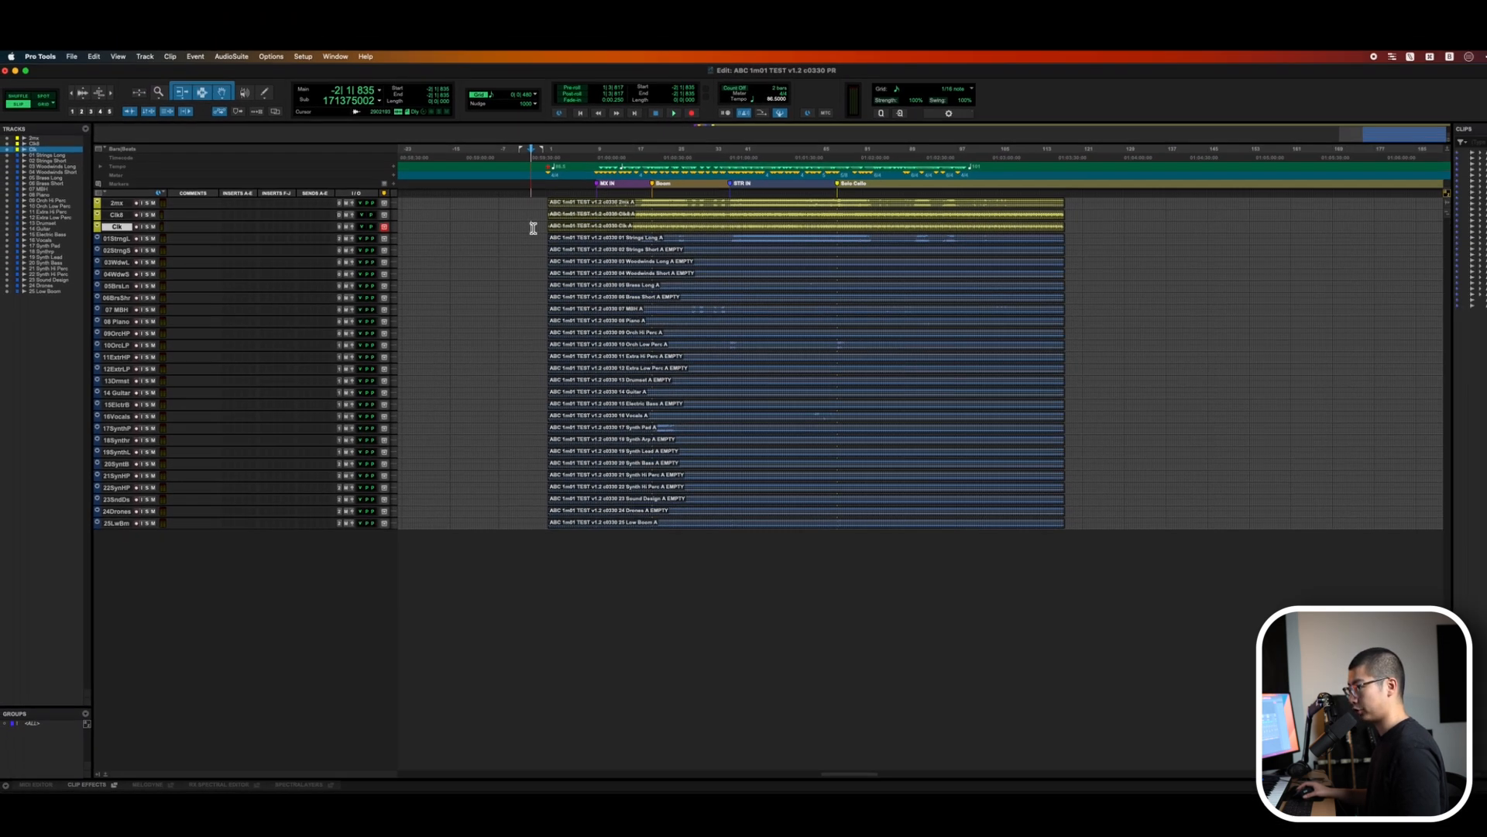
key("Tab")
key("Tab")
key("Tab")
key("Tab")
key("Tab")
key("Tab")
key("Tab")
key("Tab")
key("Tab")
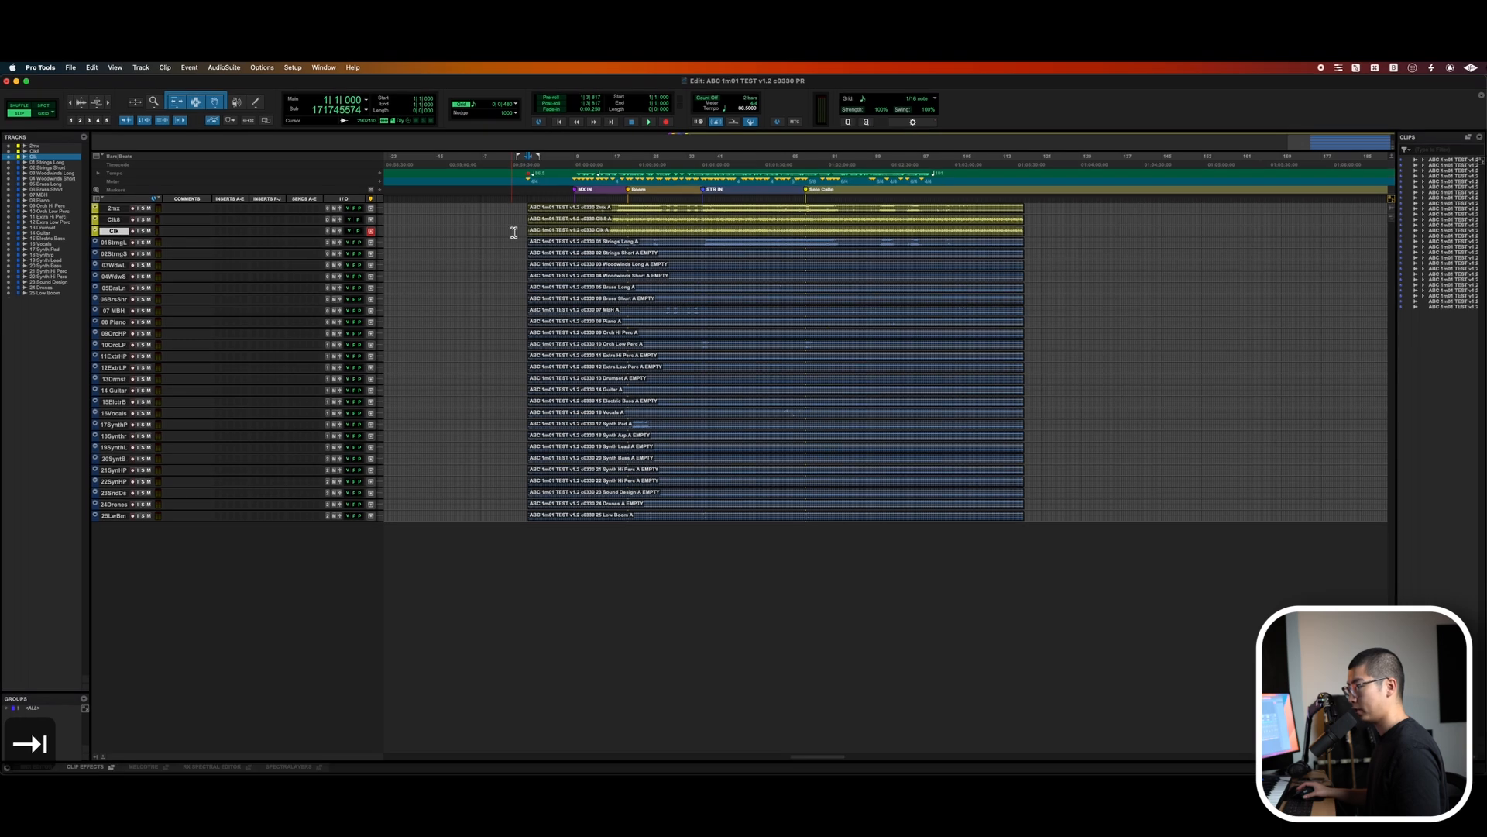
key("Tab")
key("Tab")
key("Tab")
key("Tab")
key("Tab")
key("Tab")
key("Tab")
key("Tab")
key("Tab")
key("Tab")
key("Tab")
key("Tab")
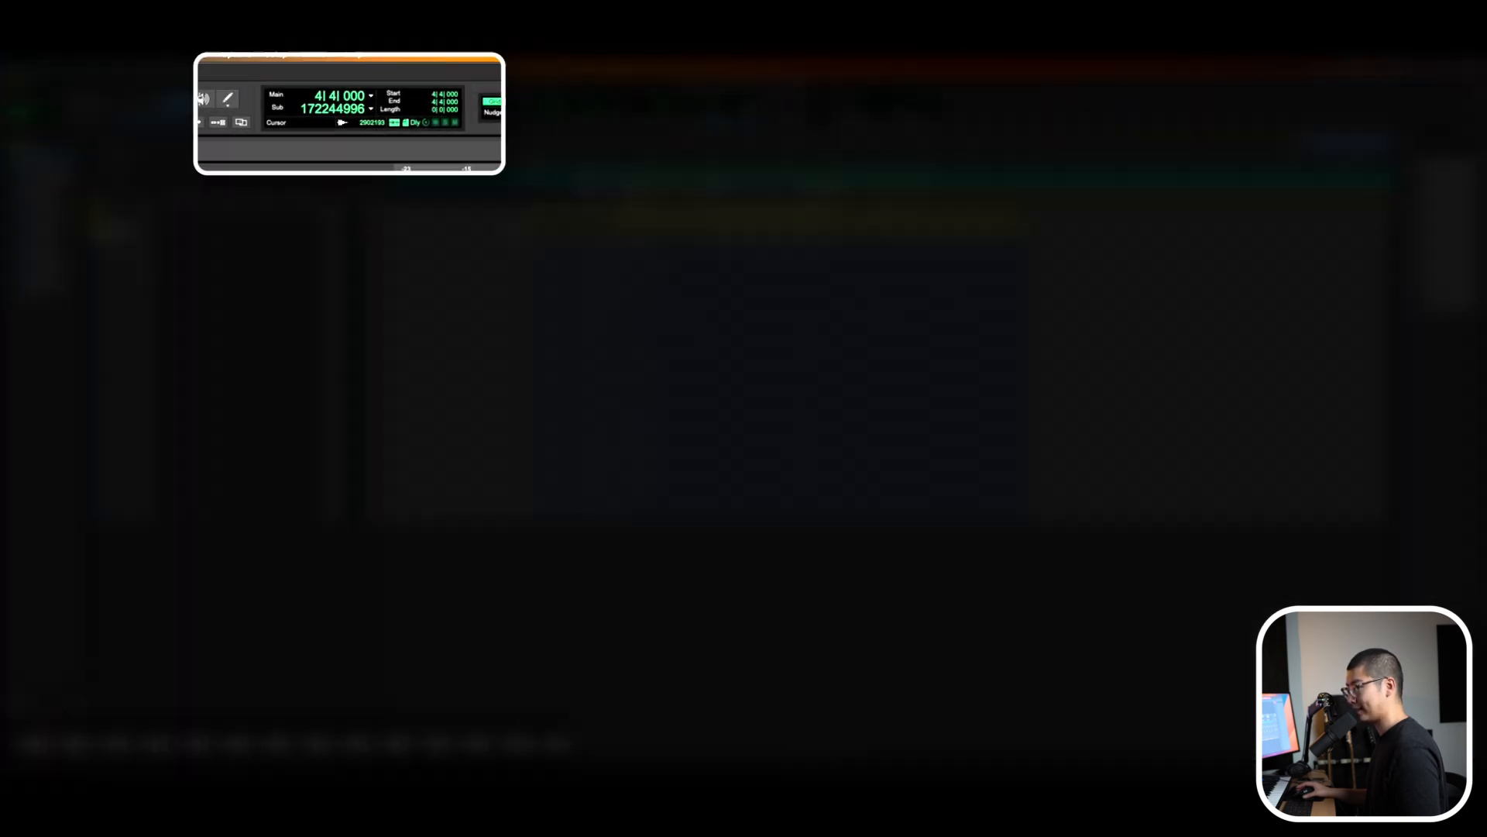
key("Tab")
key("Tab")
key("Tab")
key("Tab")
key("Tab")
key("Tab")
key("Tab")
key("Tab")
key("Tab")
key("Tab")
key("Tab")
key("Tab")
key("Tab")
key("Tab")
key("Tab")
key("Tab")
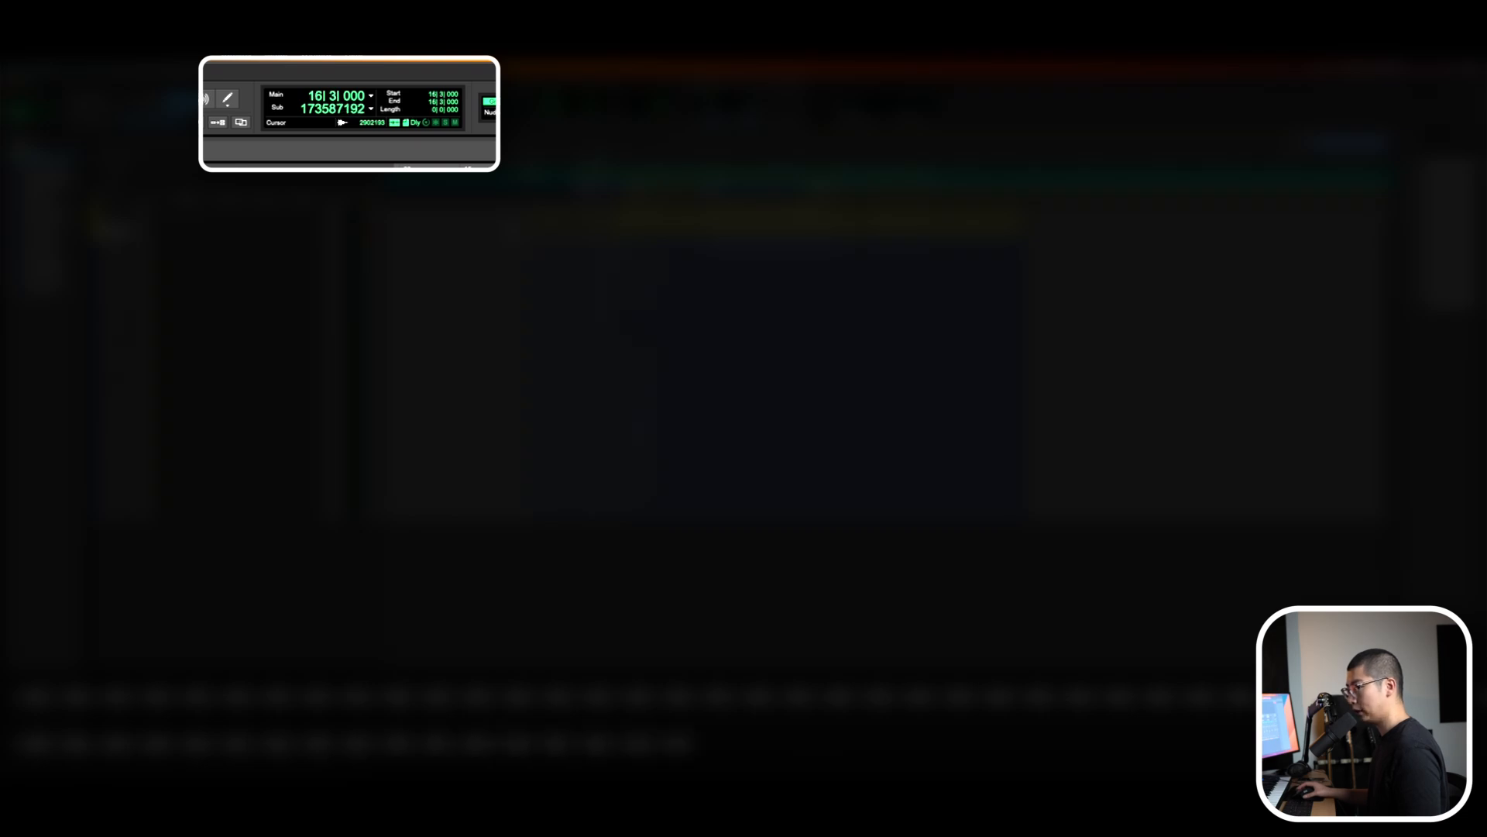
Play the session and toggle solo on the selected tracks while listening.
key("shift+p")
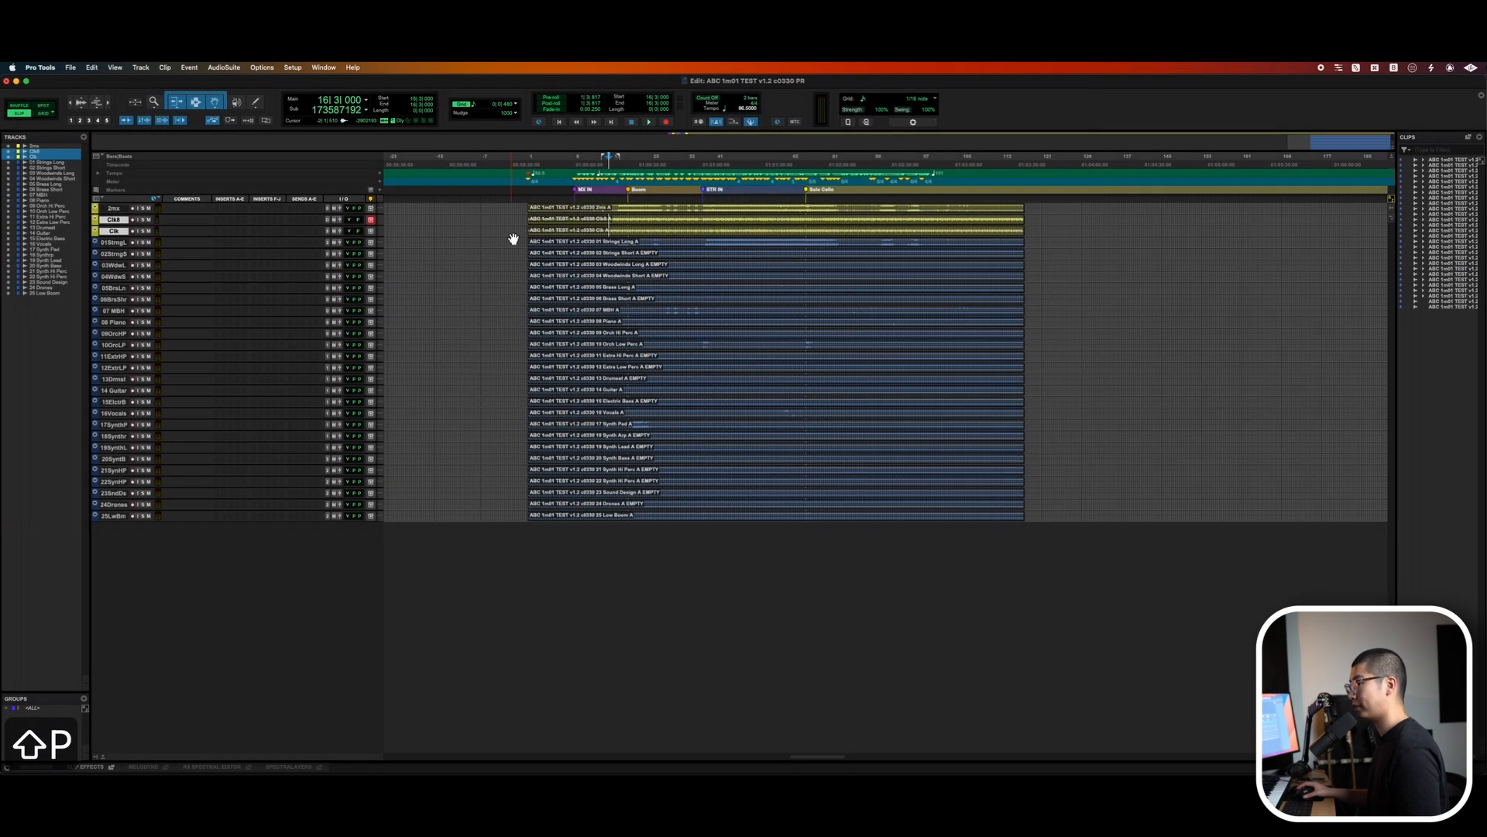
key("shift+m")
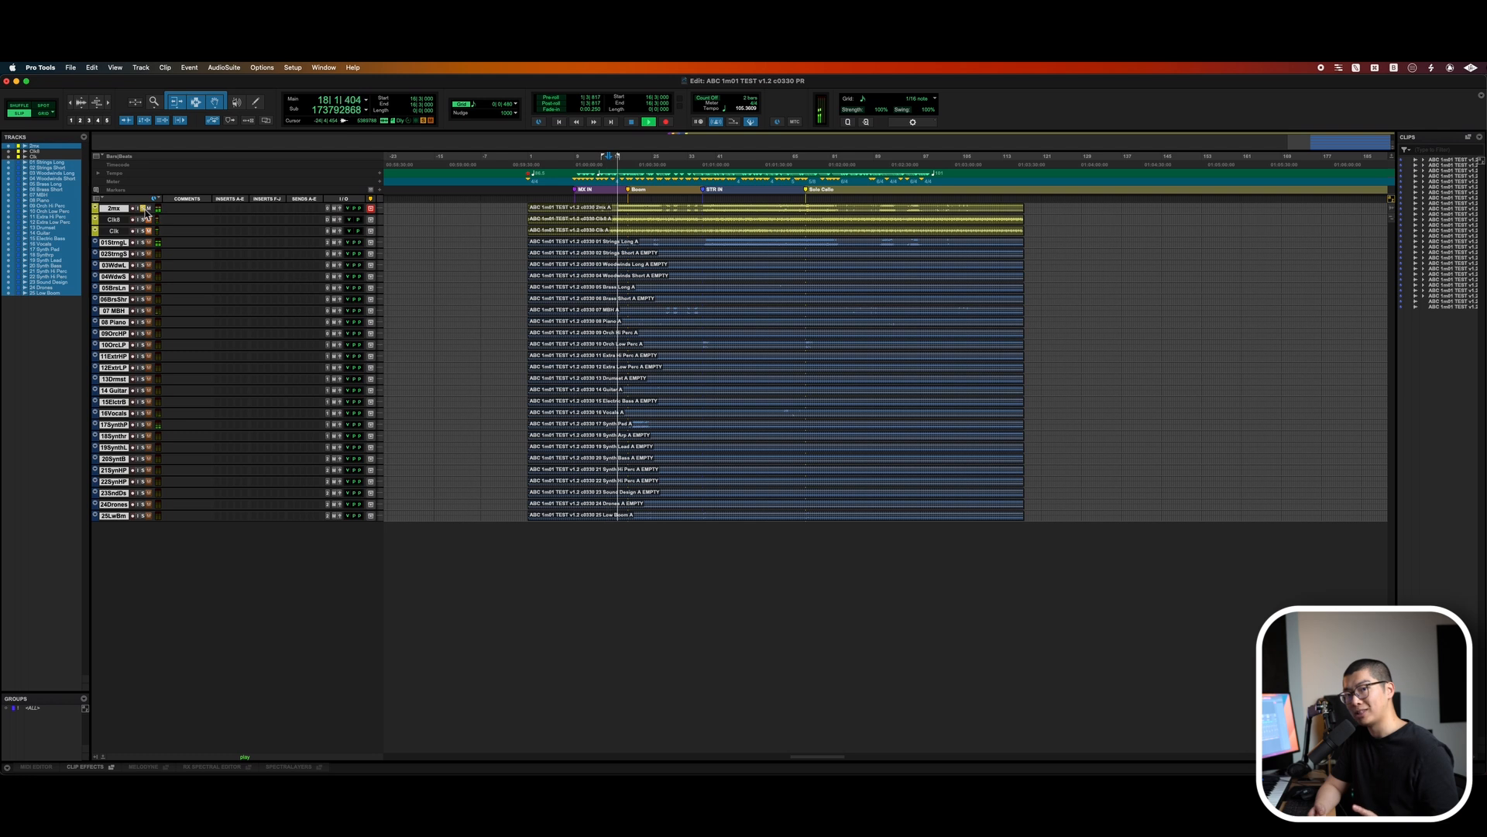
key("shift+s")
key("shift+s")
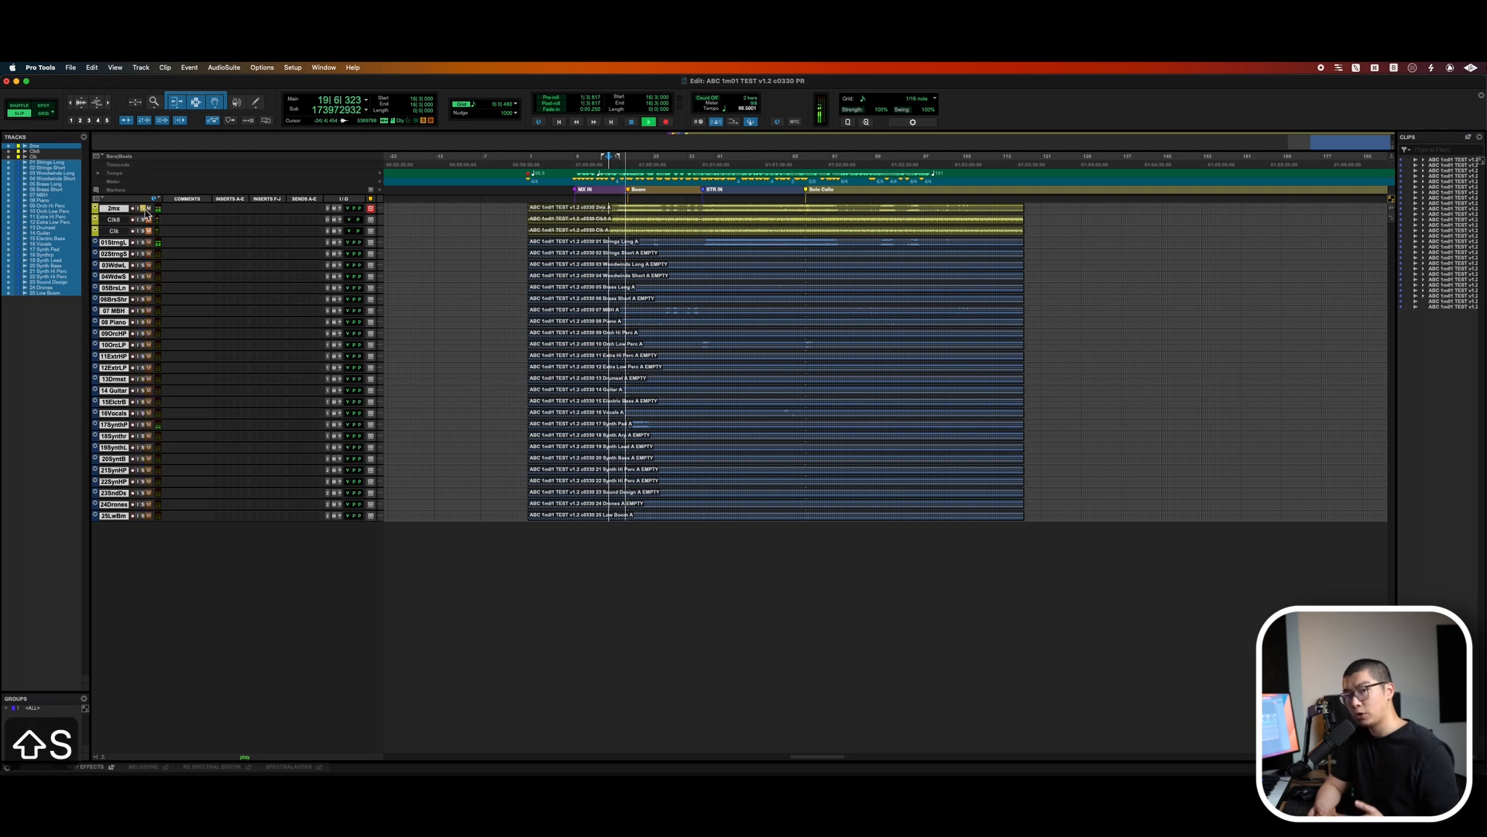
key("shift+s")
key("shift+s")
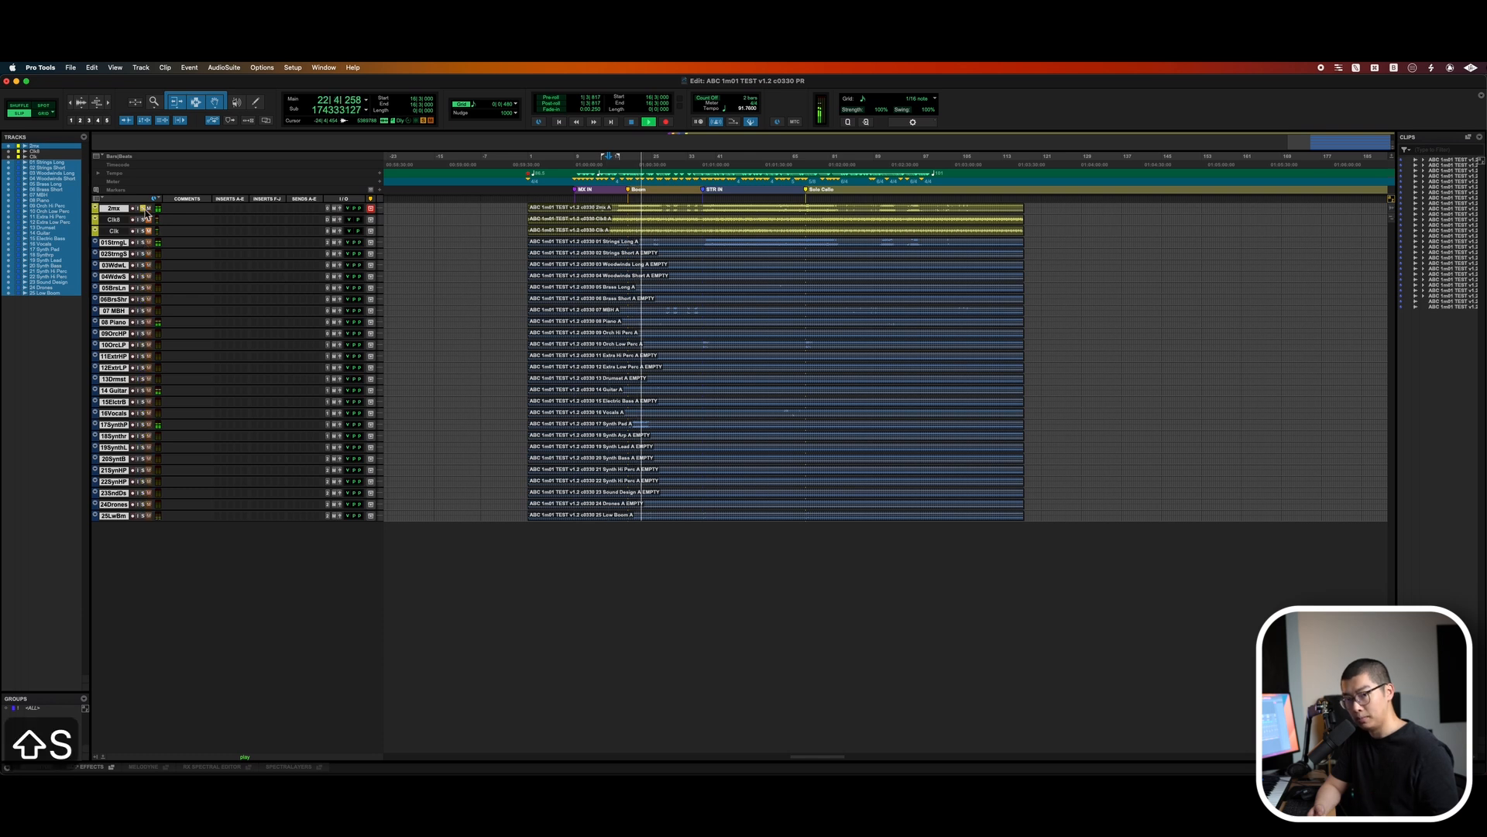
key("shift+s")
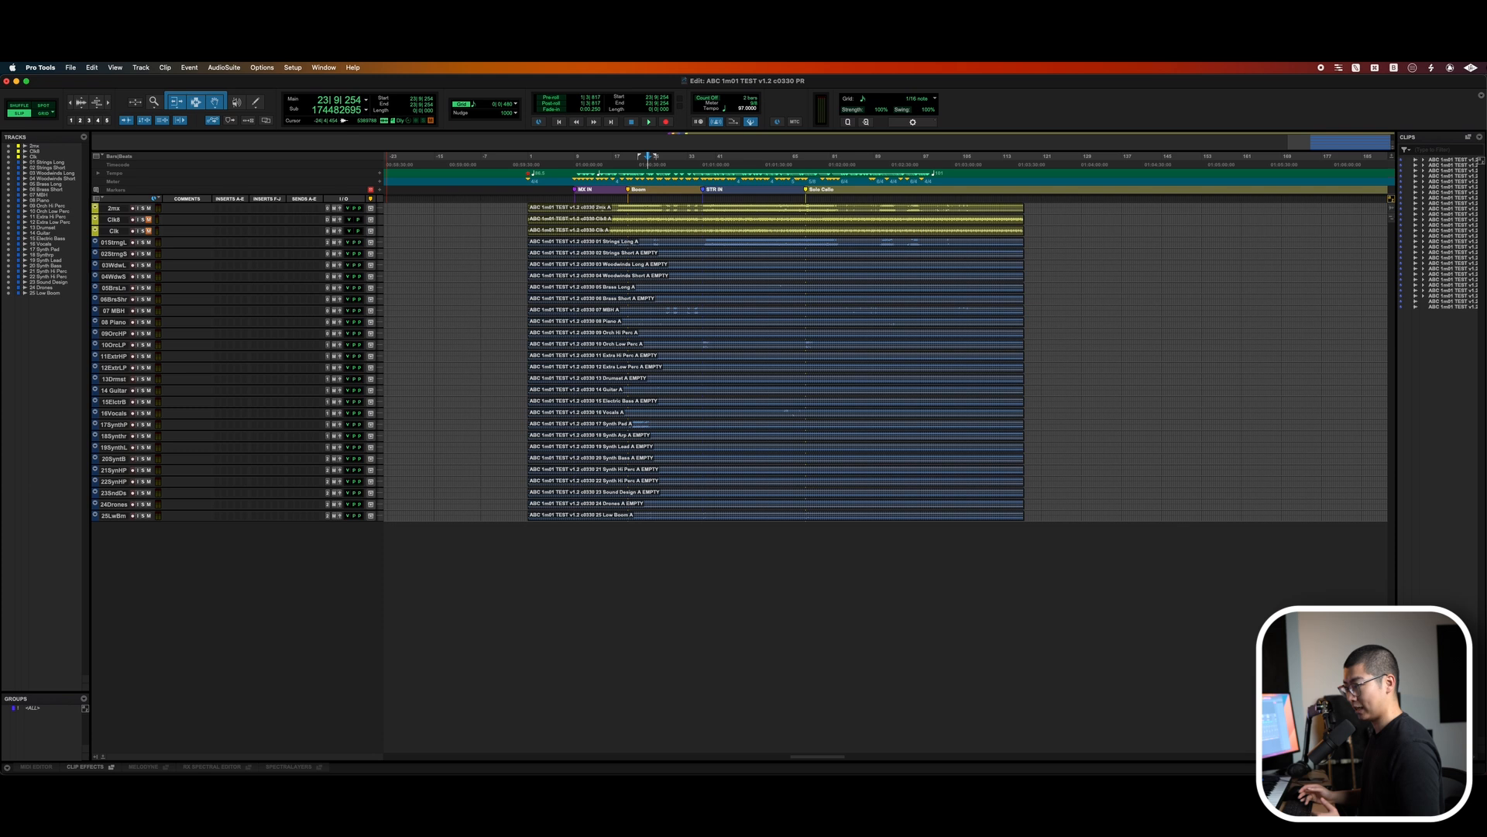
Run the Copy Track Name to Comment macro, repeated 27 times, to copy each track name into its comment.
key("super+Tab")
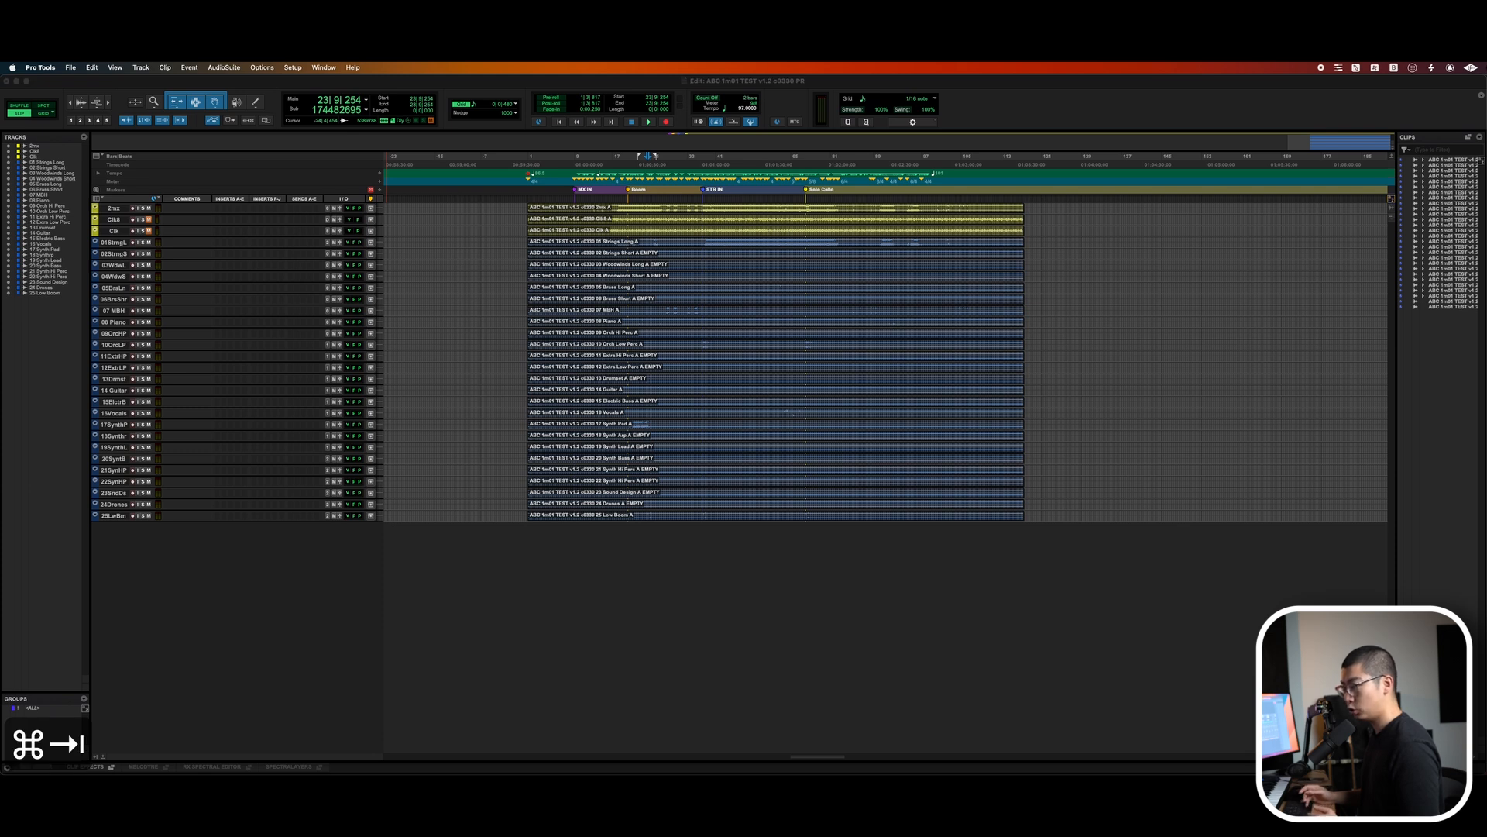
key("super+Tab")
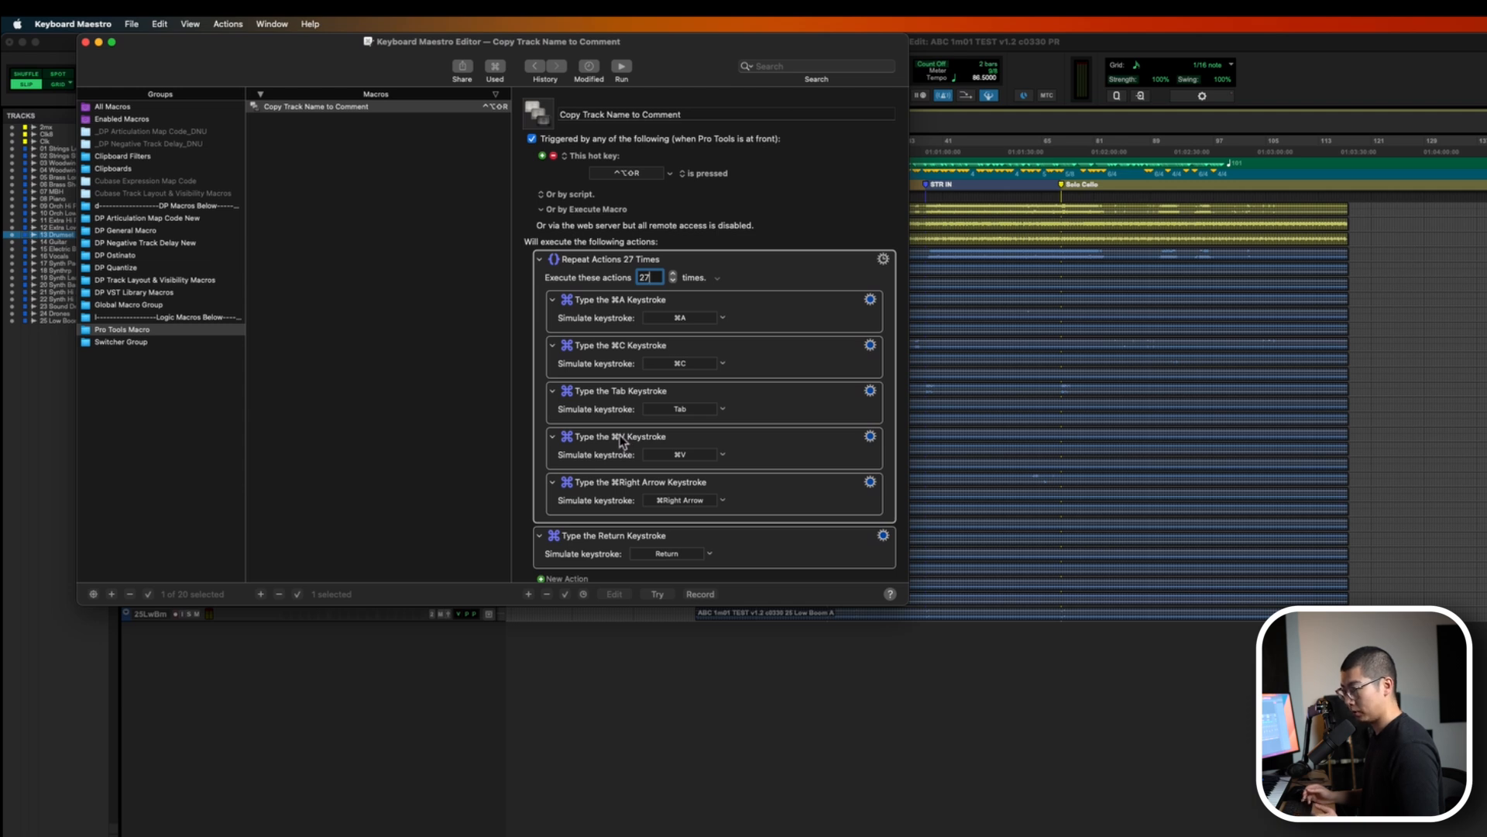
left_click(673, 273)
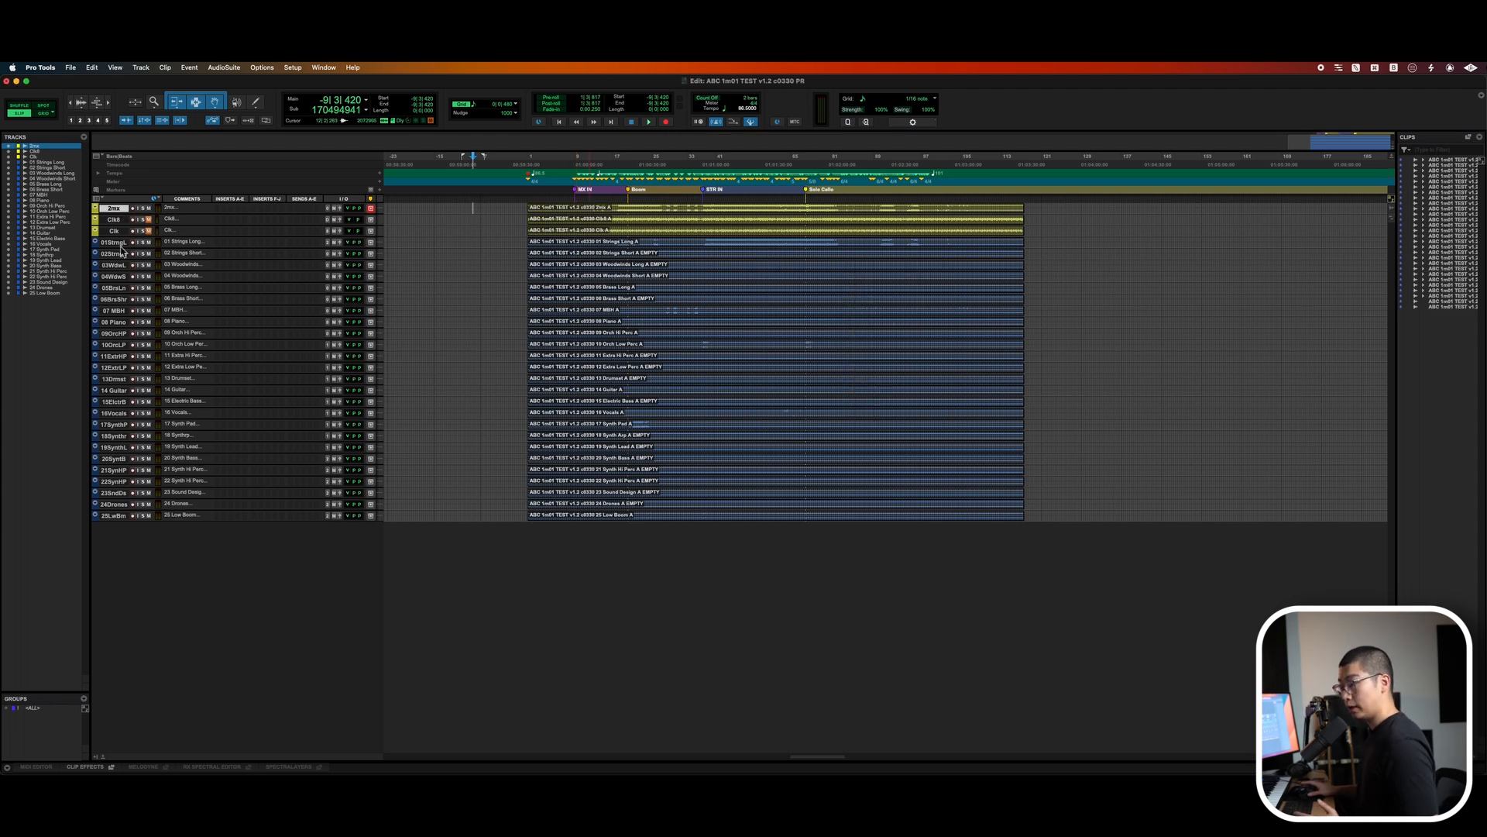
key("super+2")
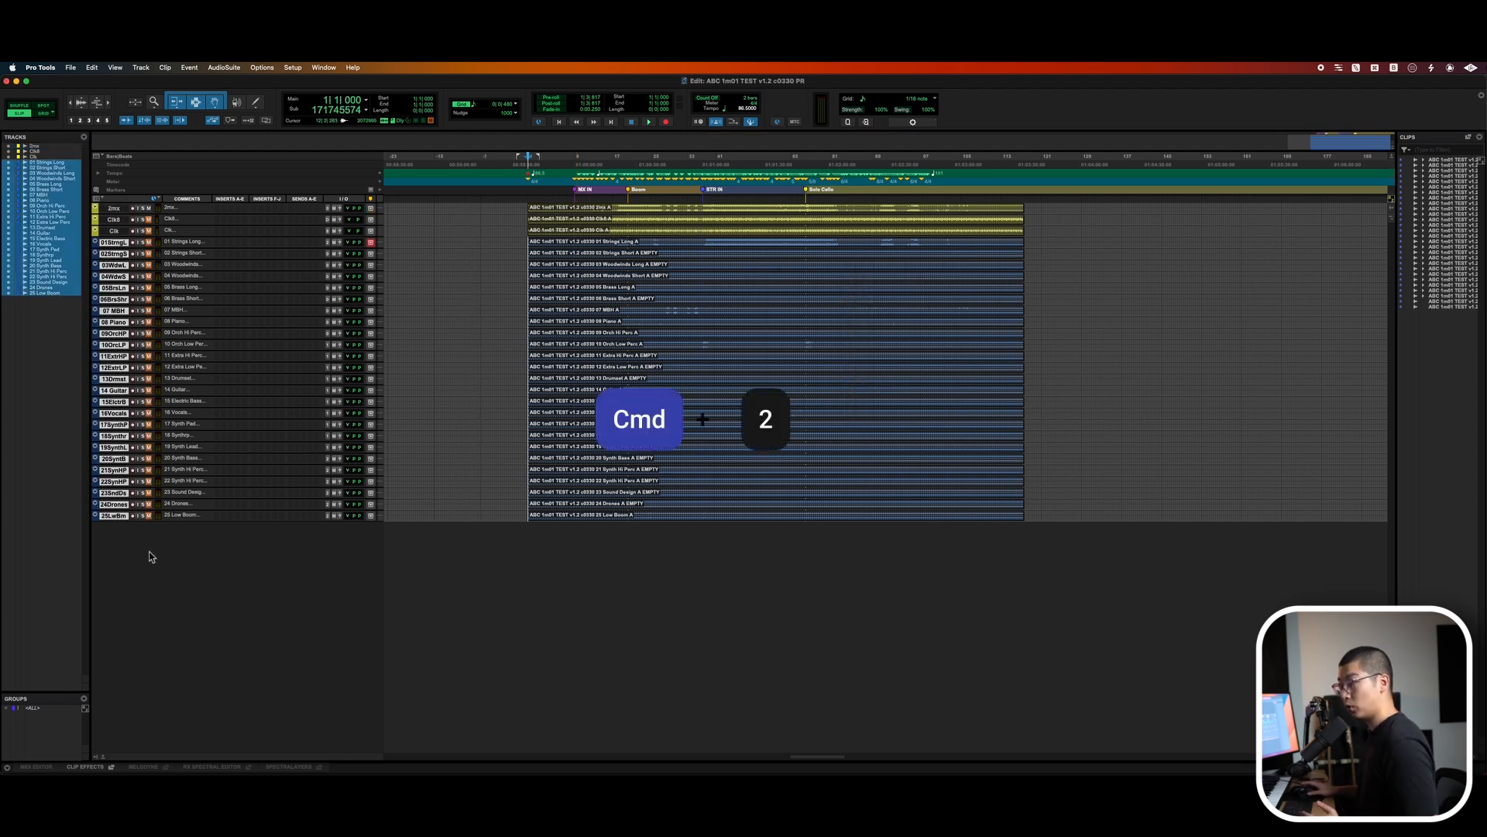
left_click(119, 518, "alt")
key("super+2")
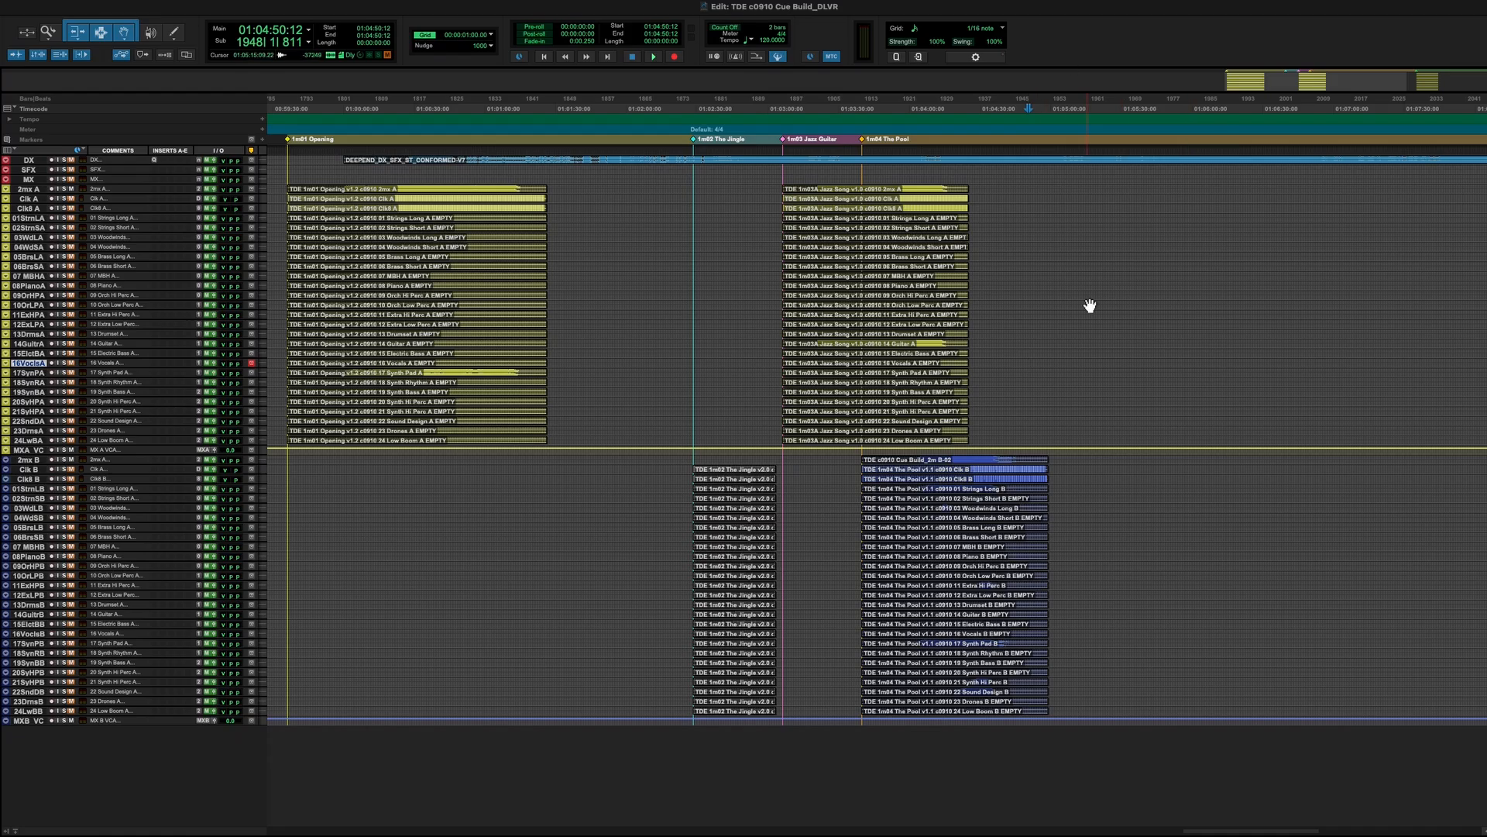
scroll(1090, 305, "up", 2)
scroll(1090, 305, "left", 5)
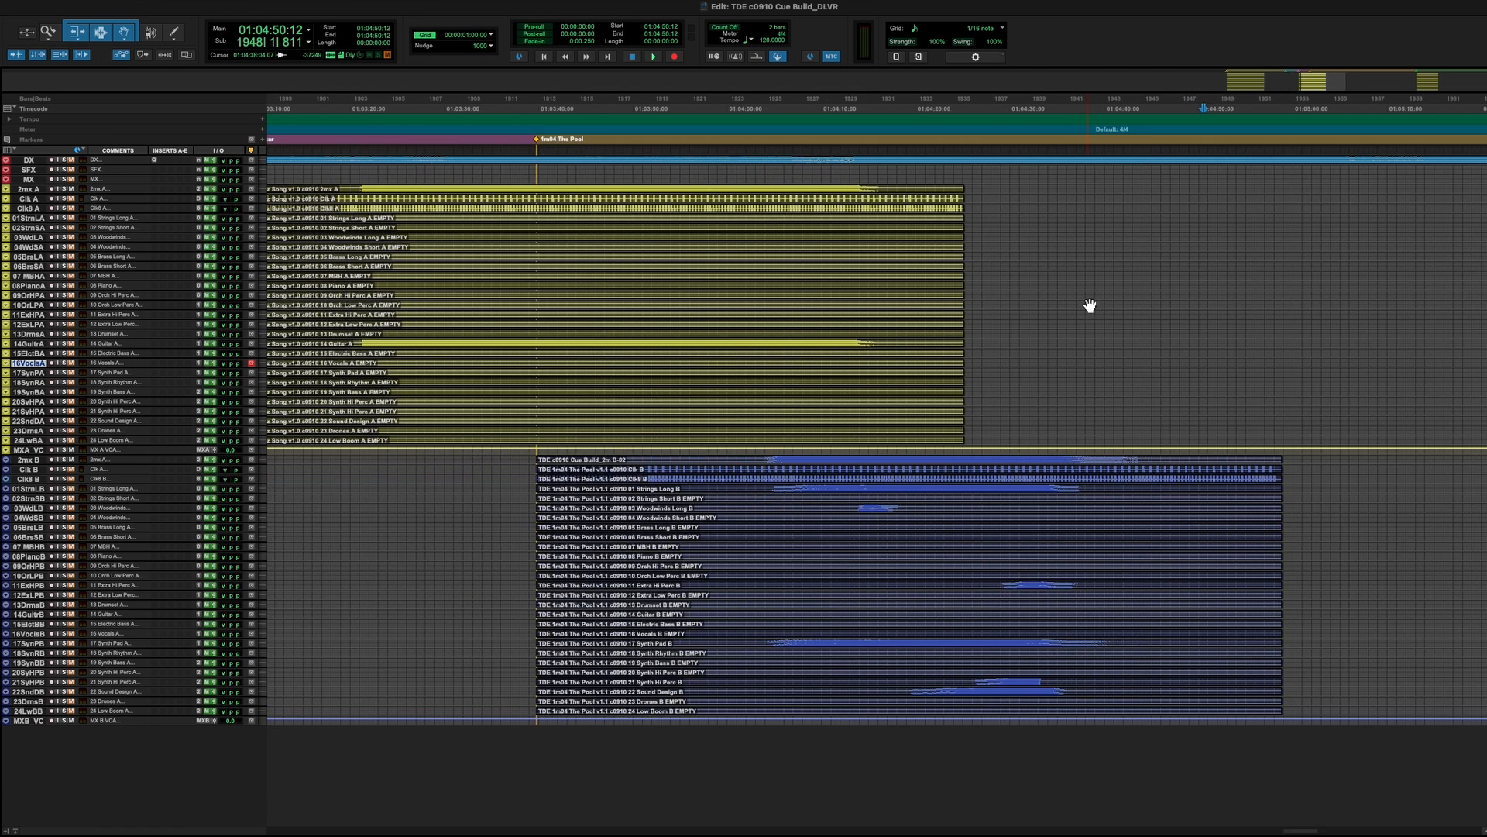
key("ctrl+alt+Up")
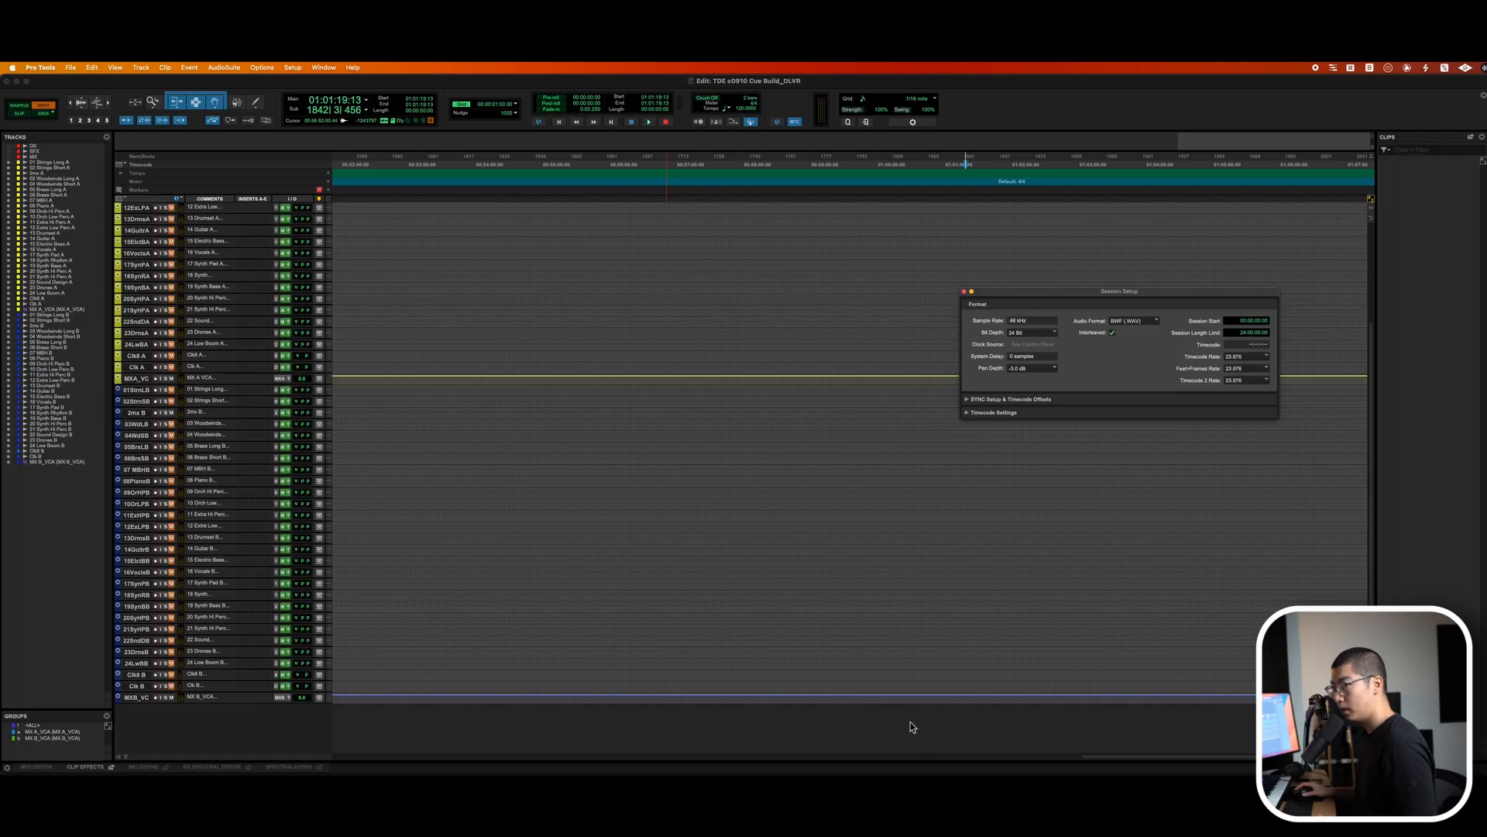
key("super+Tab")
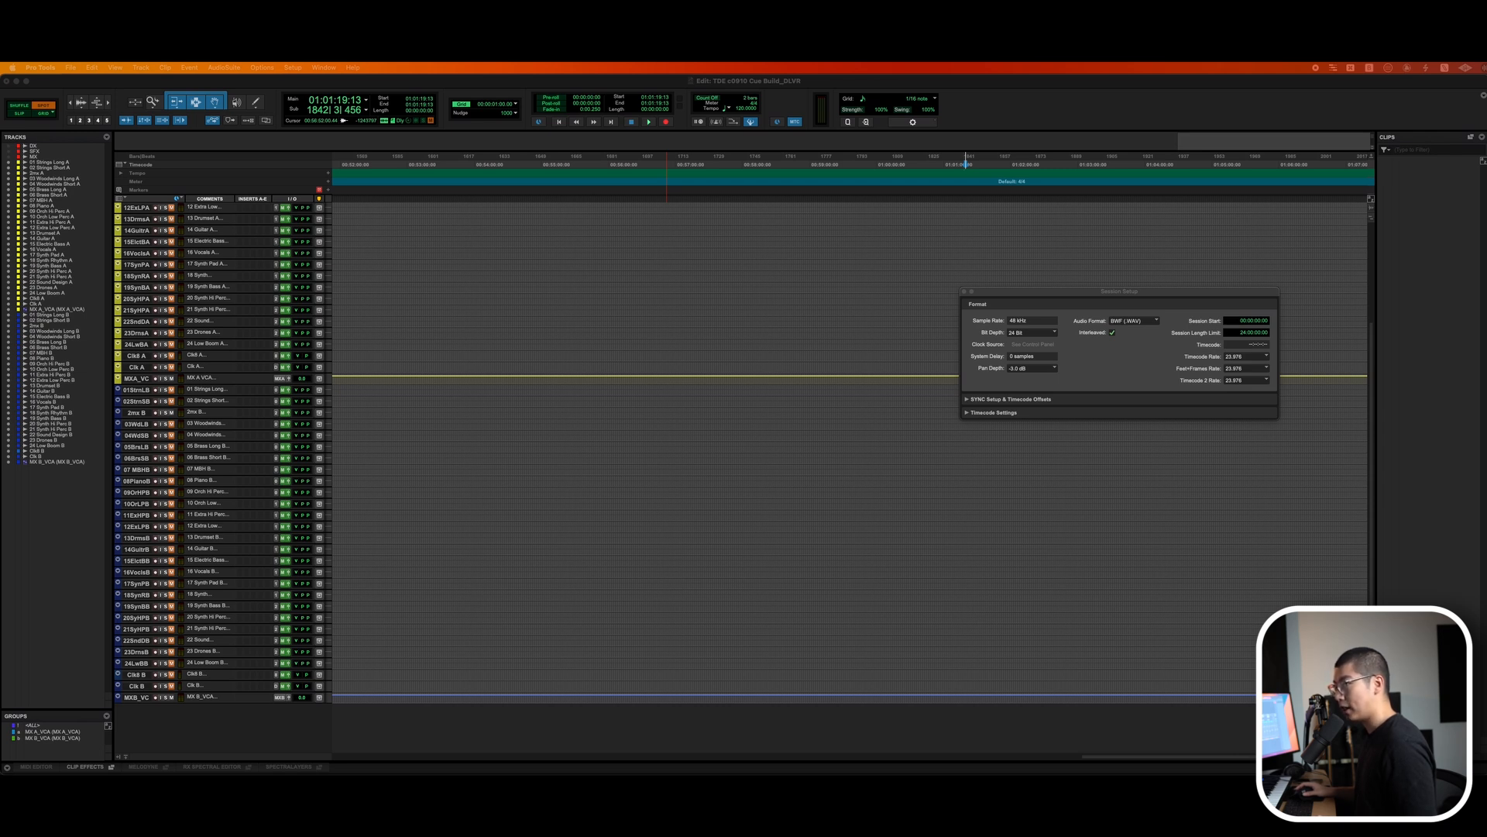
left_click(552, 493)
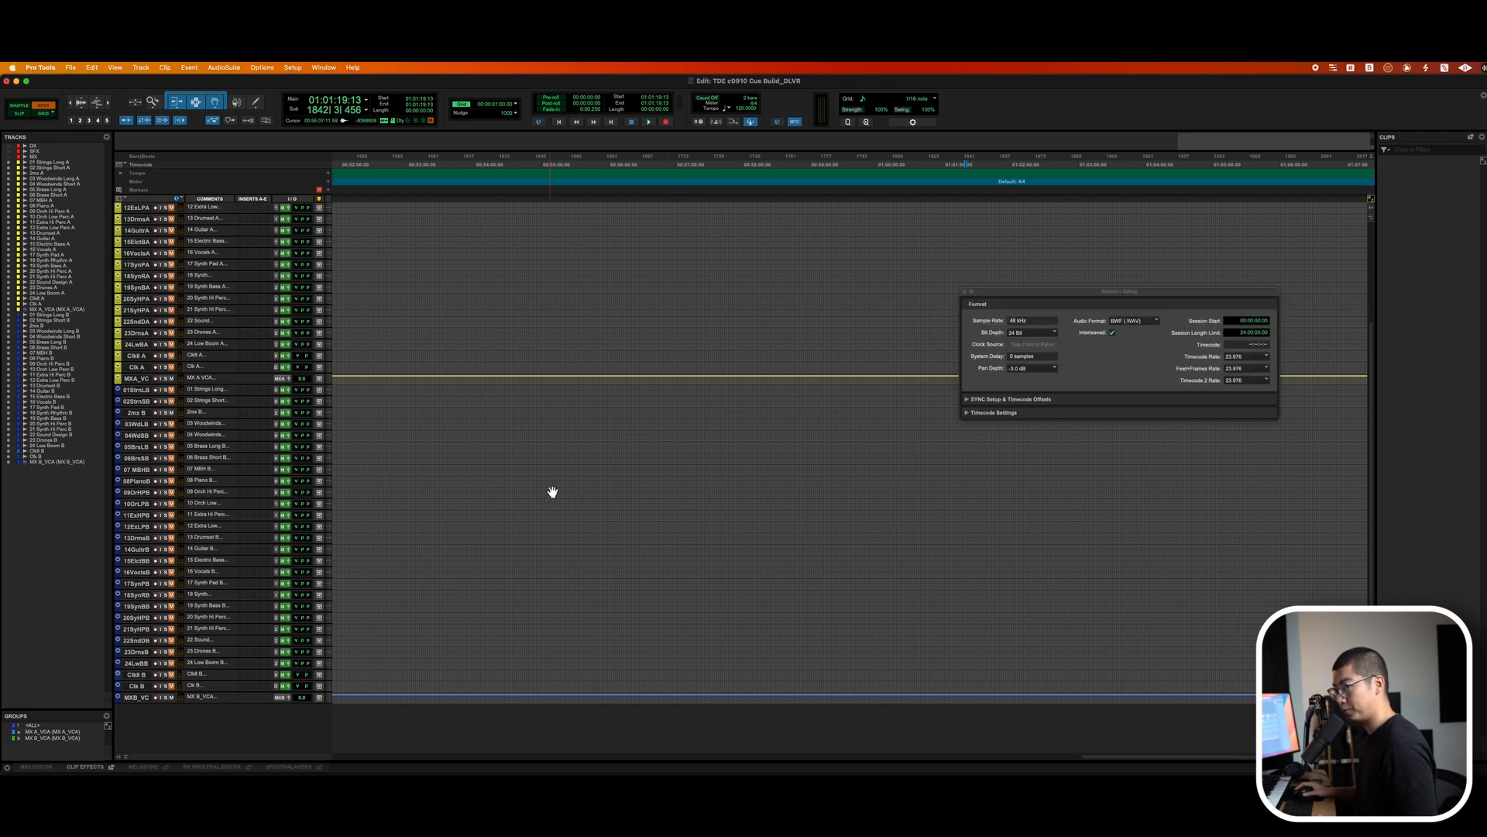
key("super+KP_2")
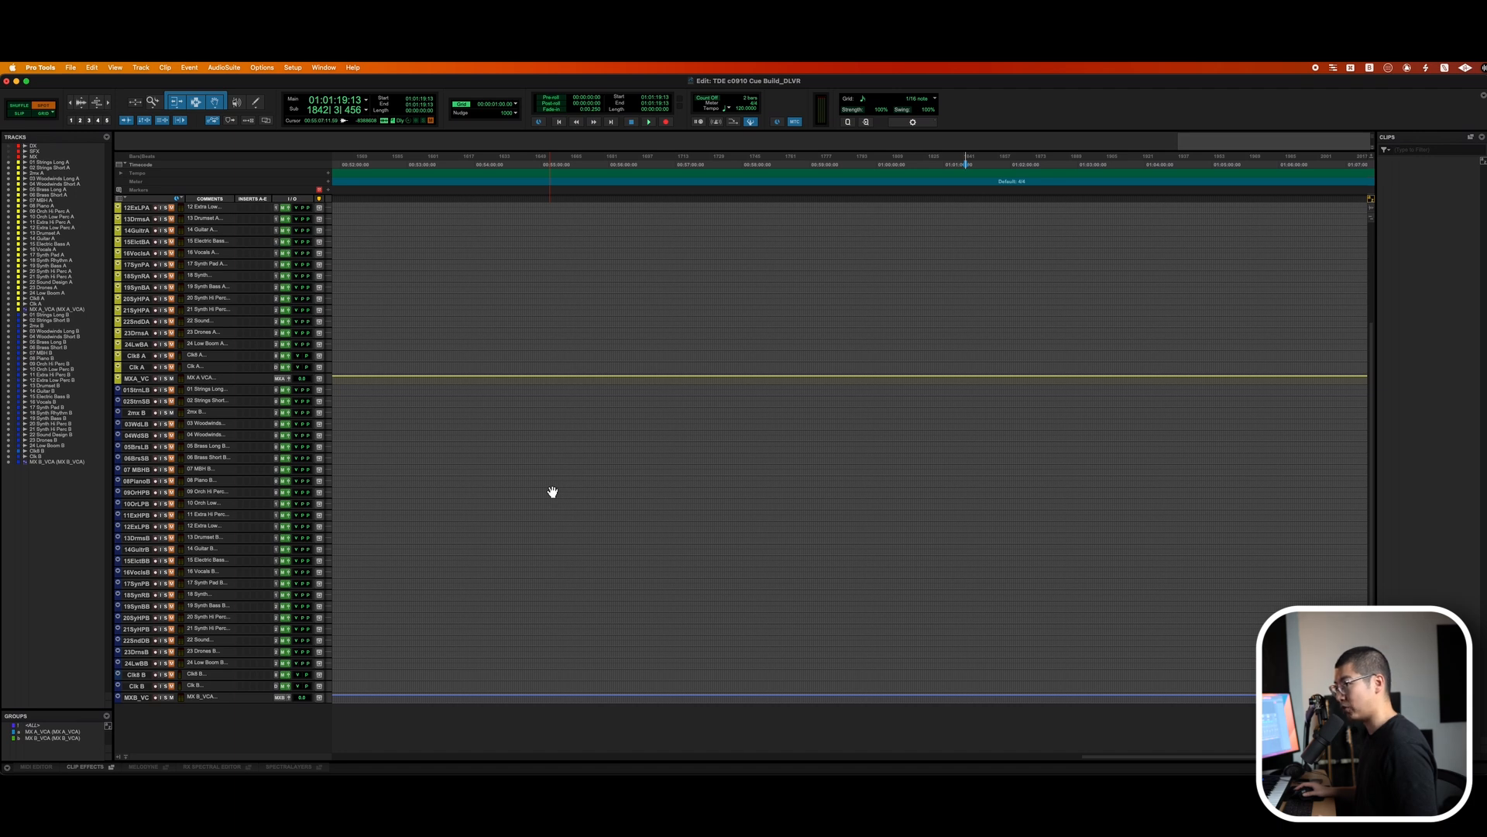
scroll(552, 493, "up", 3)
Import all audio files of the 1m01 Opening cue and spot the clips onto the A tracks.
key("super+shift+i")
key("Down")
key("super+a")
key("Return")
key("Return")
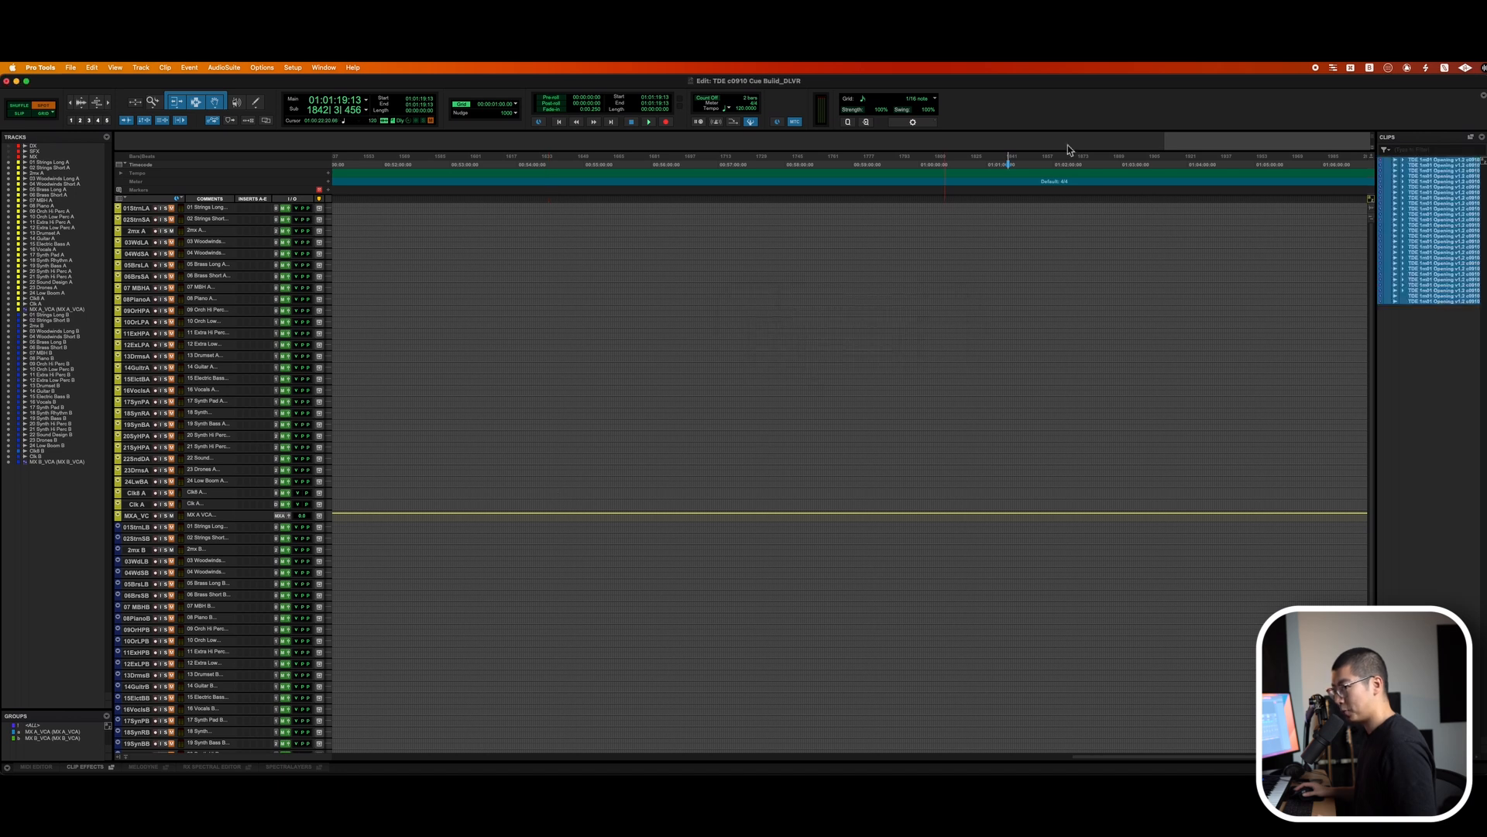
left_click_drag(1460, 164, 847, 212)
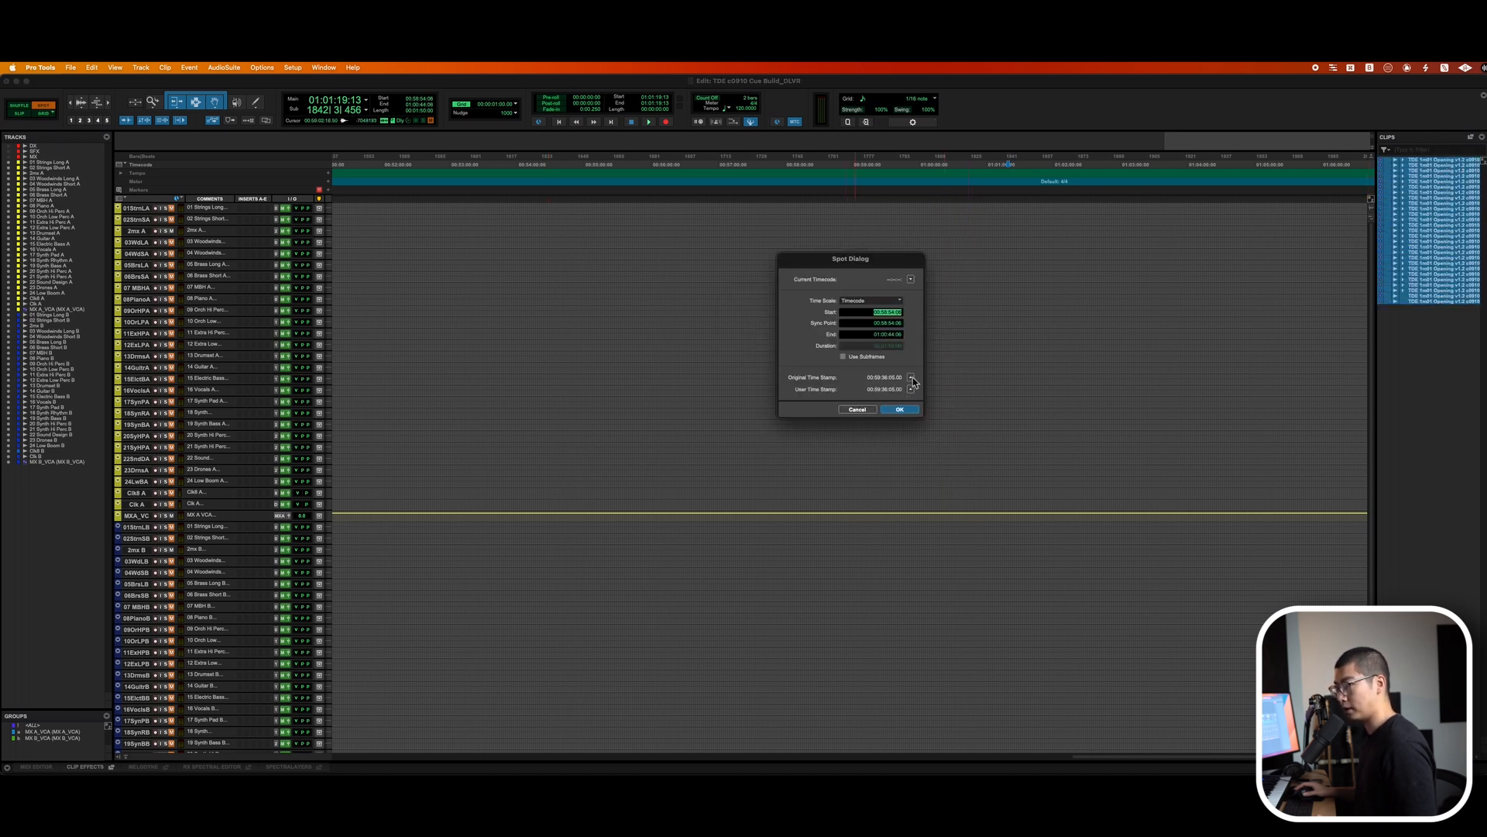
left_click(901, 410)
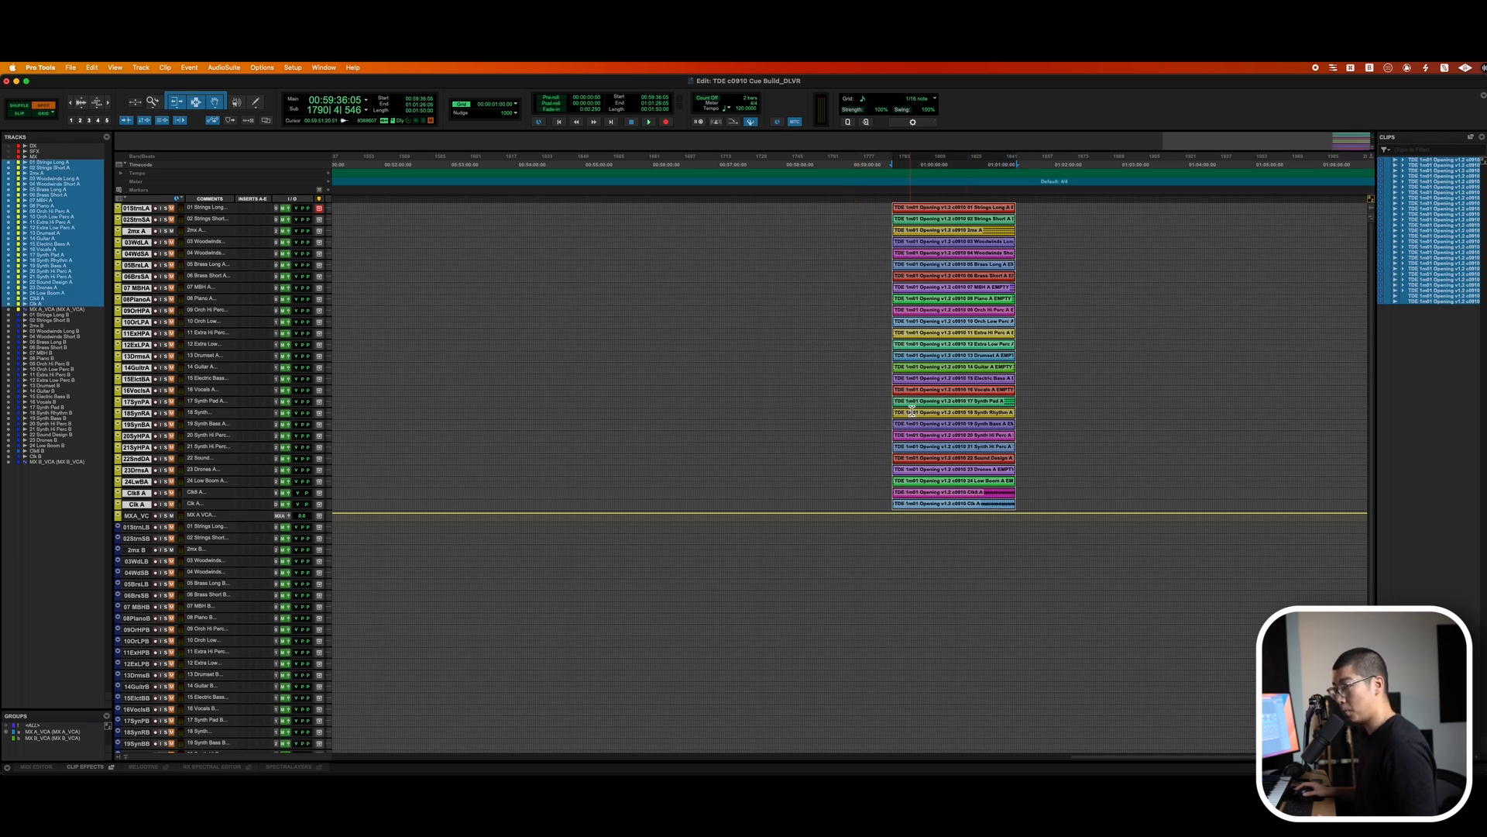
Add a marker at the cue start named 1m01 Opening.
key("KP_Enter")
type("TDE 1m01 Opening v1.2 c0910")
key("alt+shift+Left")
key("alt+shift+Left")
key("alt+shift+Left")
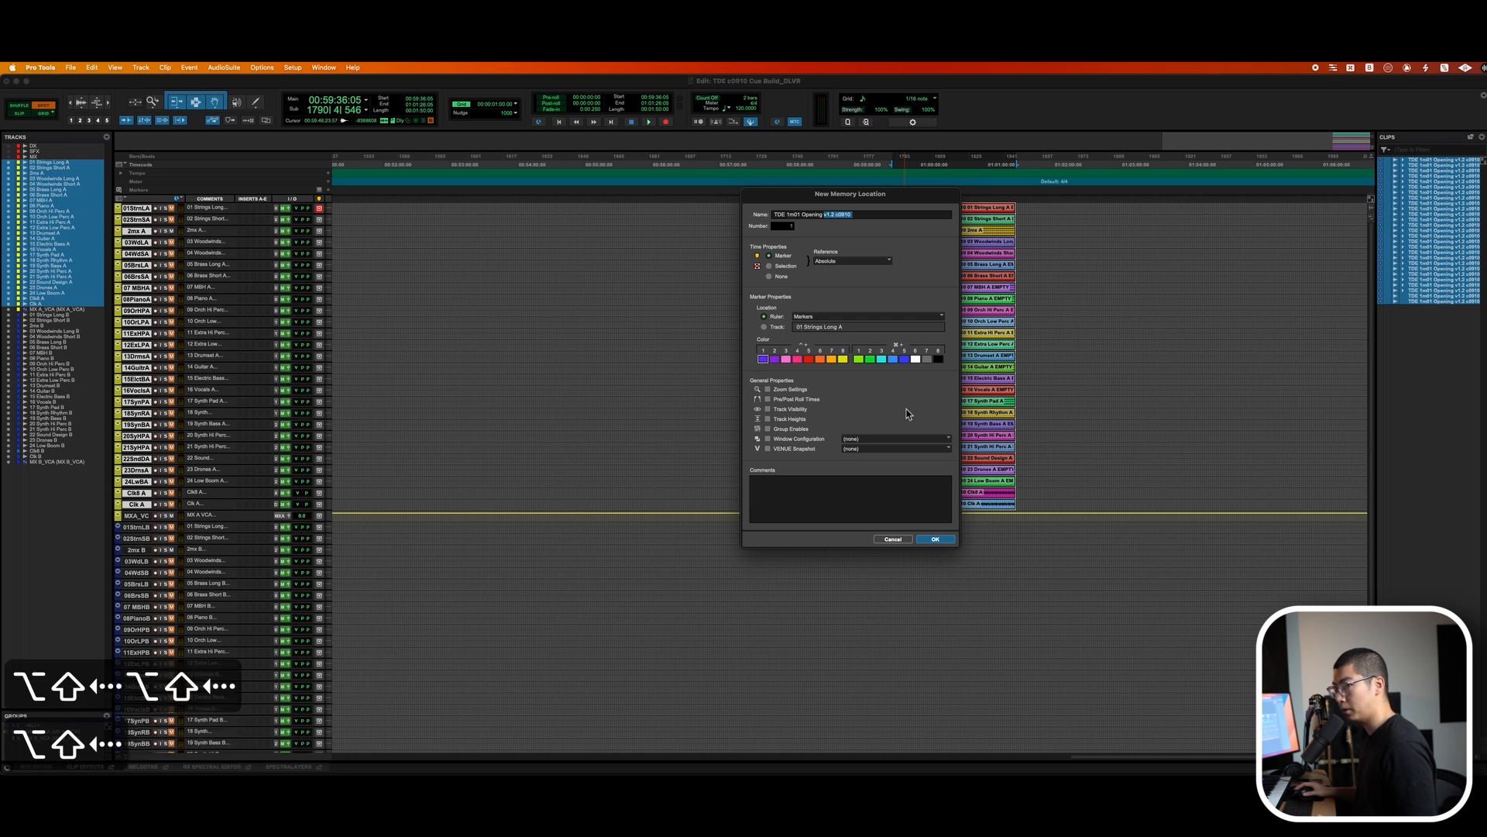
key("BackSpace")
key("BackSpace")
key("alt+Left")
key("alt+Left")
key("alt+Left")
key("alt+Right")
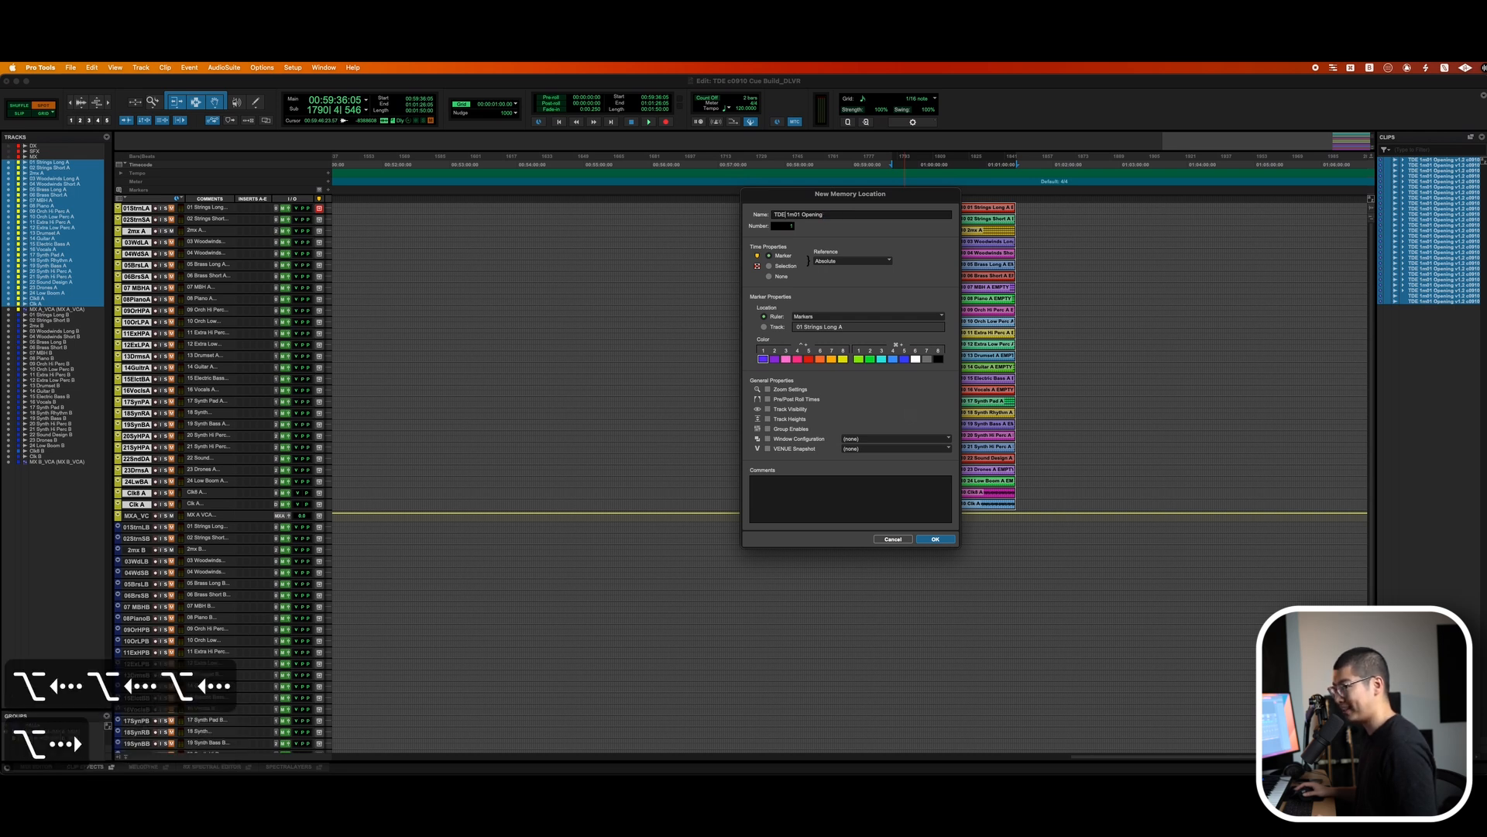
key("alt+shift+Left")
key("BackSpace")
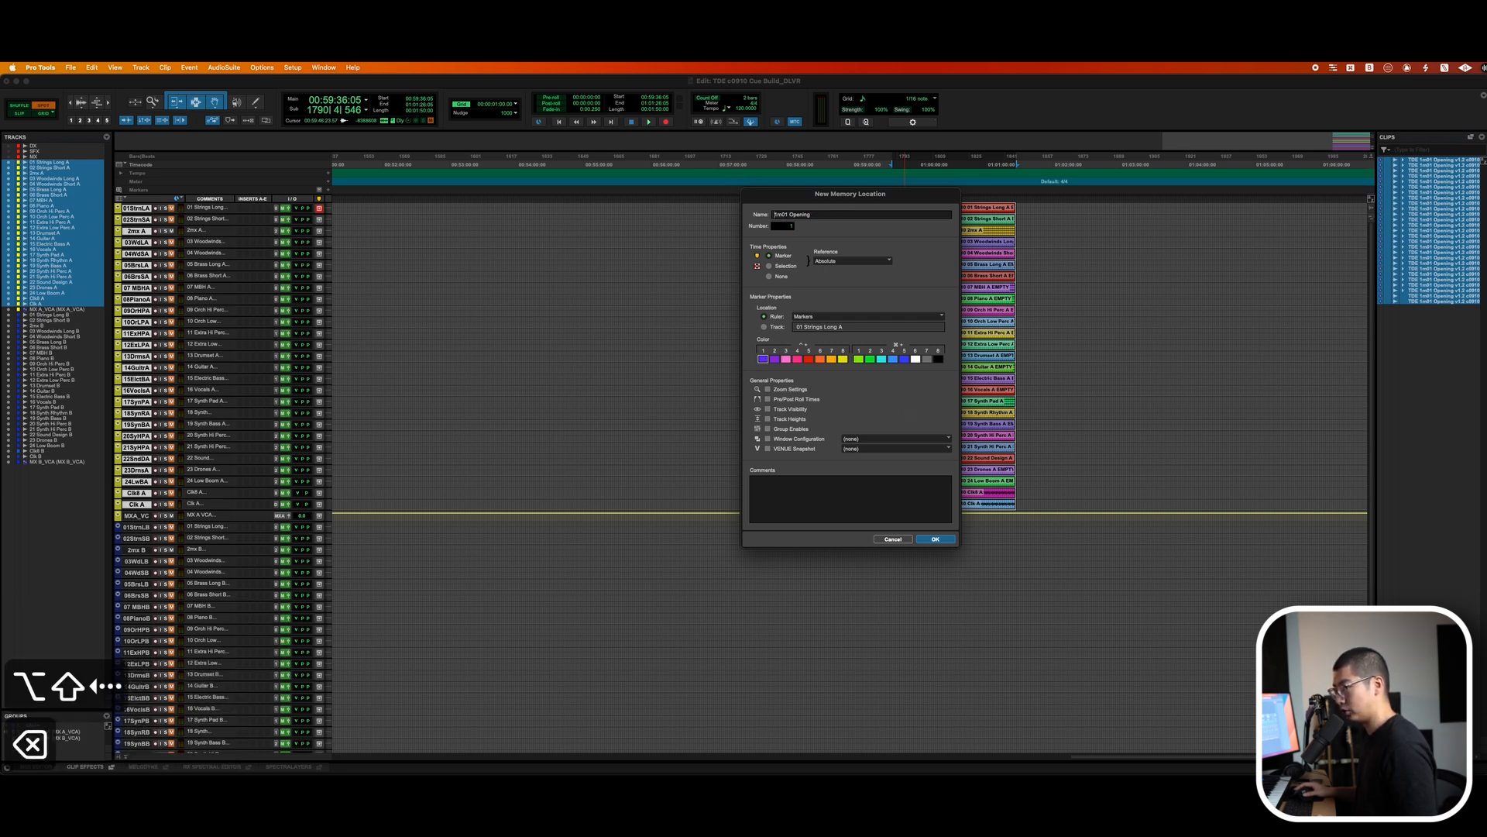
key("Return")
Import and spot the 1m02 The Jingle cue audio and mark its start with a memory location.
key("super+shift+i")
key("Return")
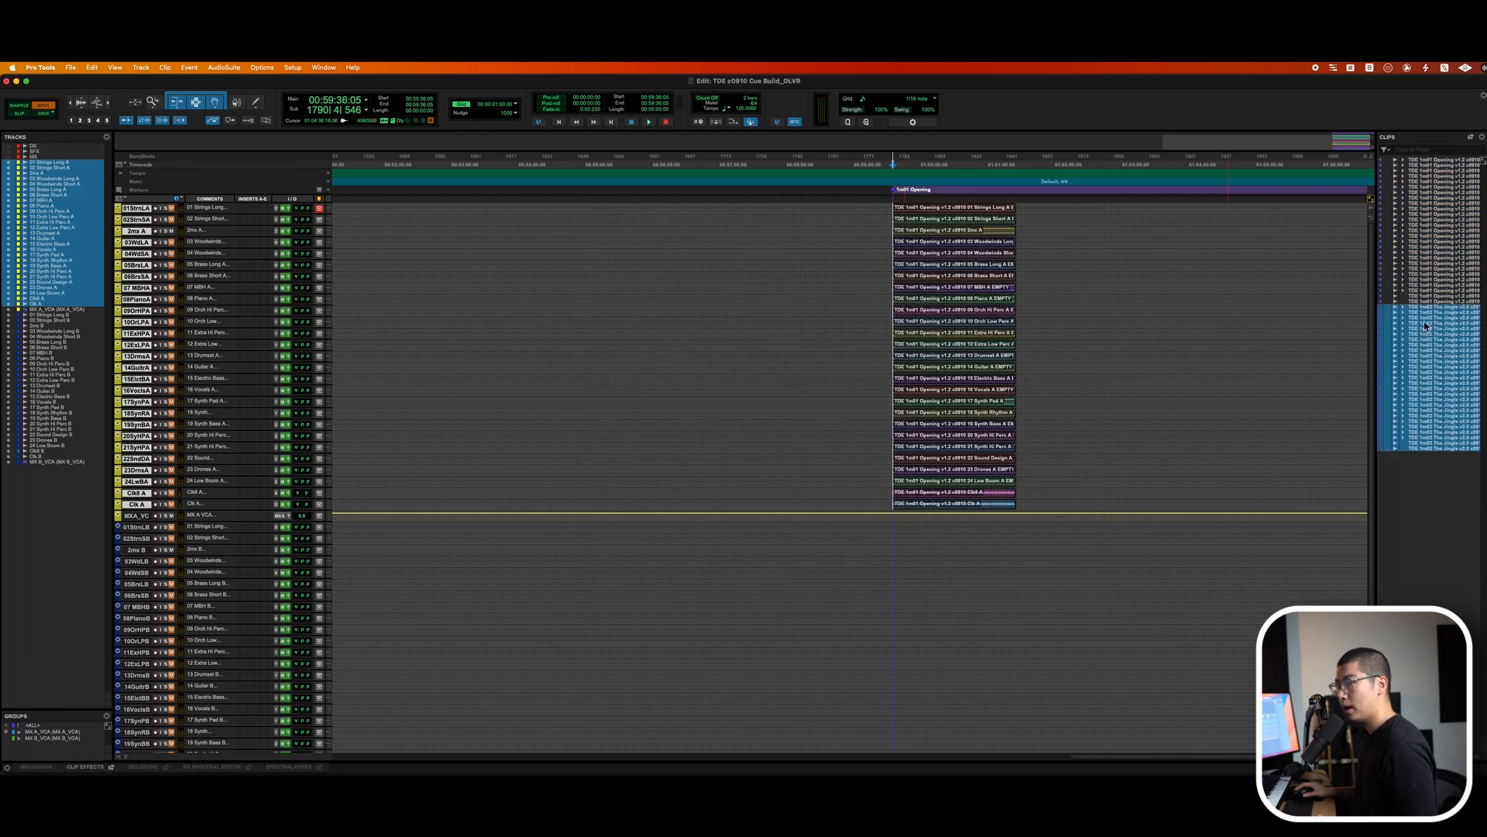
key("super+Tab")
key("Return")
key("super+s")
key("super+shift+i")
key("Return")
Import and spot the 1m03A Jazz Song cue audio and mark its start with a memory location.
key("Return")
key("super+Tab")
key("alt+shift+Left")
key("BackSpace")
key("Return")
key("super+shift+i")
key("Return")
Drag clips from the clip list onto the tracks and undo the placement.
scroll(1086, 551, "right", 5)
scroll(1086, 551, "down", 2)
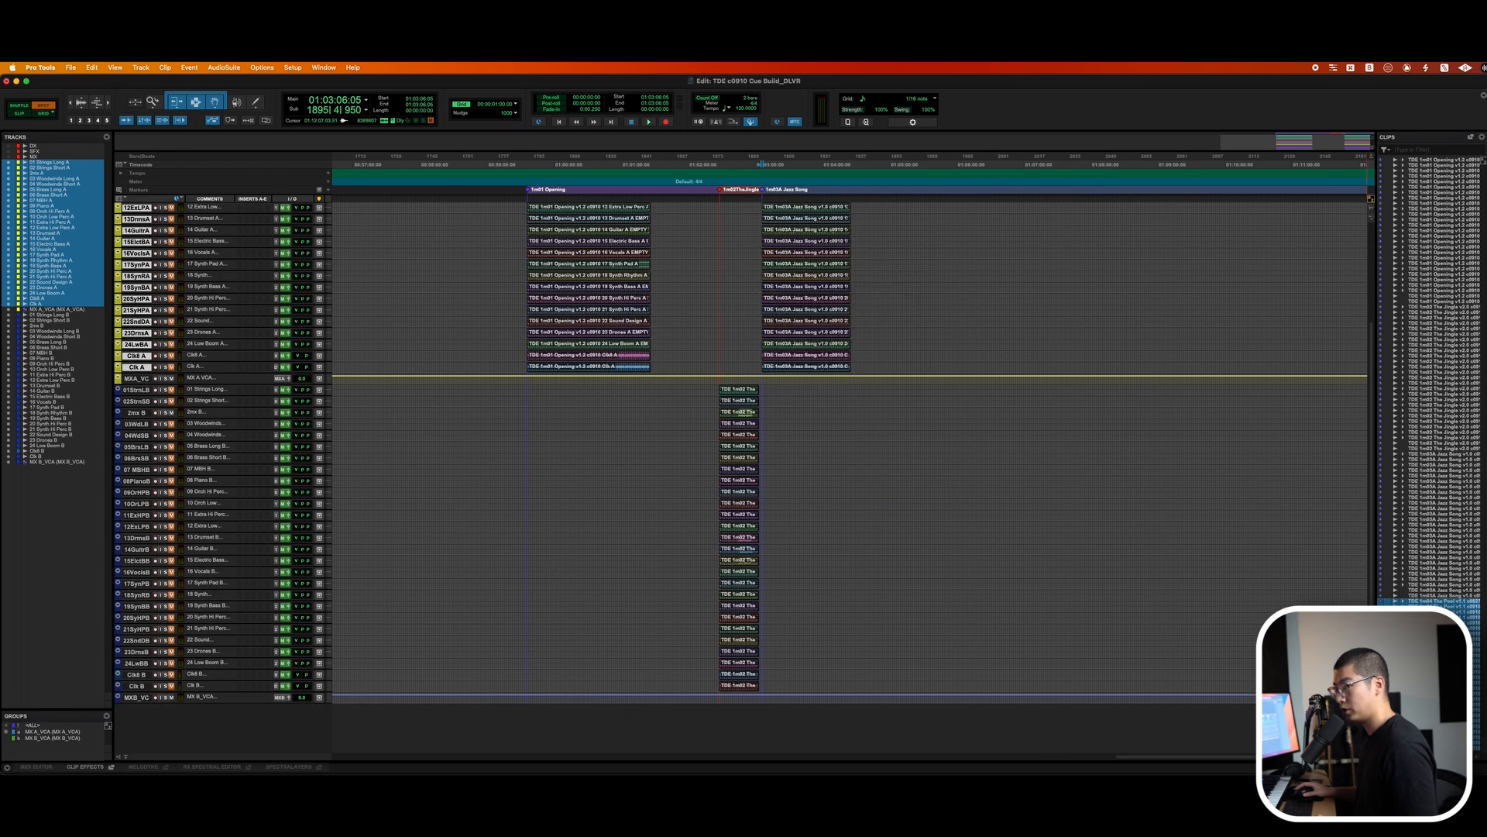
left_click_drag(1433, 601, 1079, 342)
key("super+z")
Import and spot the 1m04 The Pool and 1m05 The Montage cue audio, marking each cue start.
scroll(841, 358, "left", 2)
key("super+Tab")
left_click(863, 525)
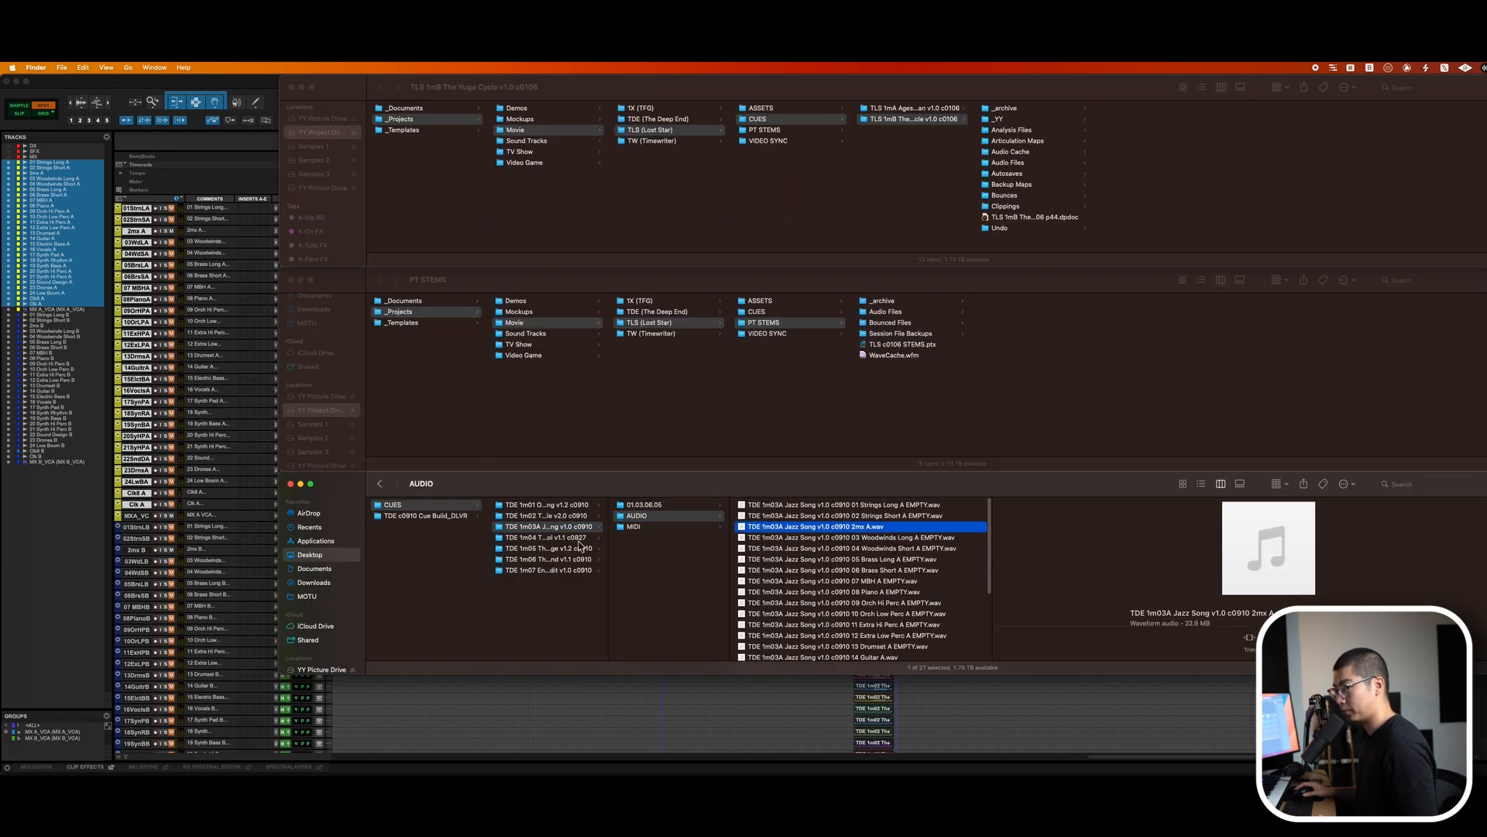
left_click(1047, 720)
key("super+shift+i")
key("Return")
key("Return")
key("super+v")
key("alt+Left")
key("alt+Left")
key("Return")
key("super+shift+i")
key("Return")
Import and spot the 1m06 The Deep End and 1m07 End Credit cue audio, marking each cue start.
key("Return")
type("TDE 1m05 The Montage v1.2 c0910")
key("Return")
key("super+shift+i")
key("super+a")
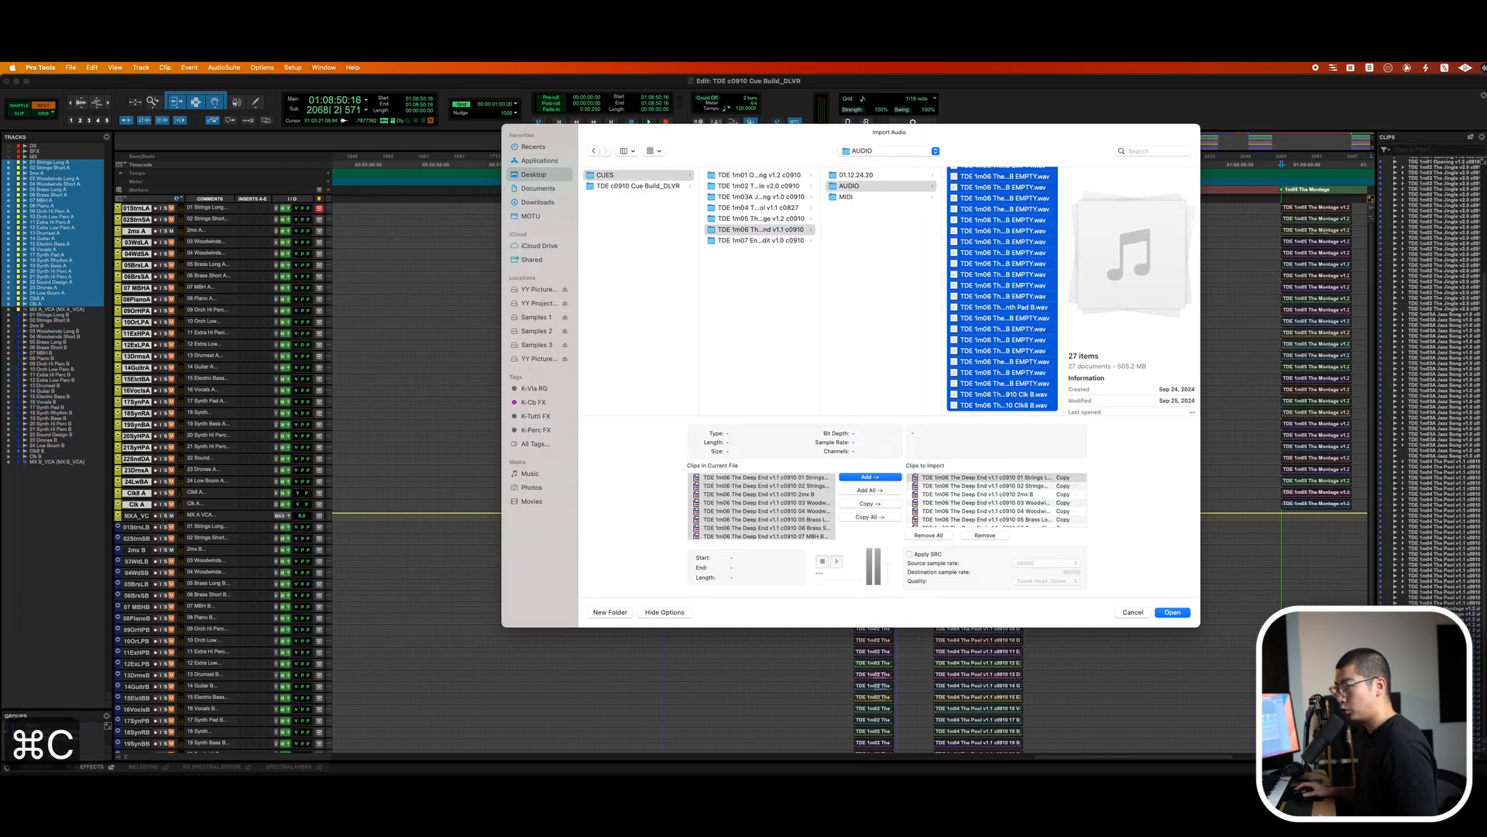
key("Return")
key("Return")
key("super+Tab")
key("Return")
key("super+s")
key("super+shift+i")
key("Return")
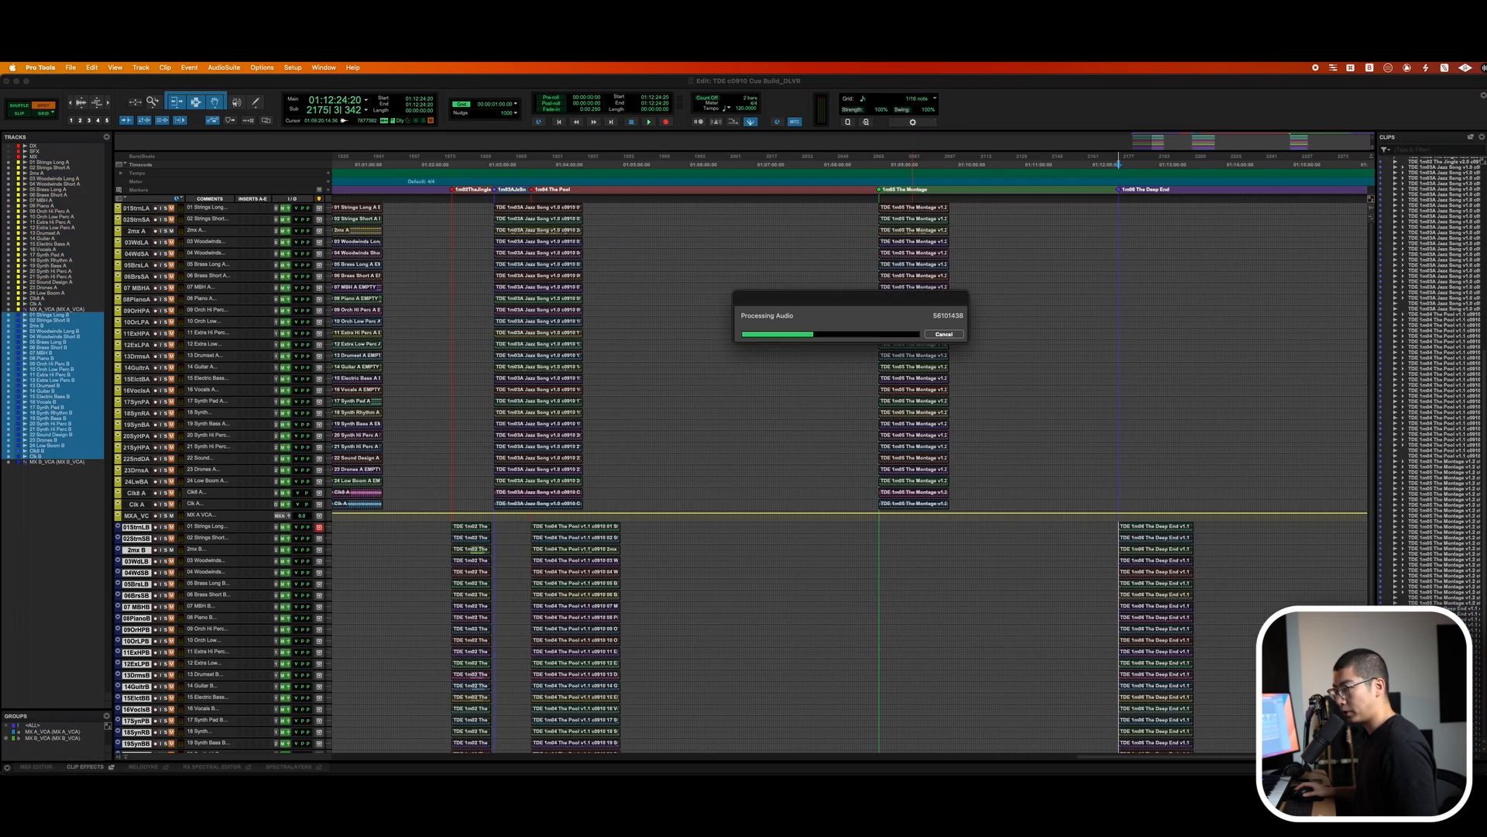
key("Return")
key("Return")
key("super+v")
key("alt+Left")
key("alt+Left")
key("alt+Left")
key("alt+Left")
Move the Clk tracks up under the 2mix tracks and delete the Clk8 A and Clk8 B tracks.
key("Return")
key("r")
left_click_drag(136, 493, 137, 219)
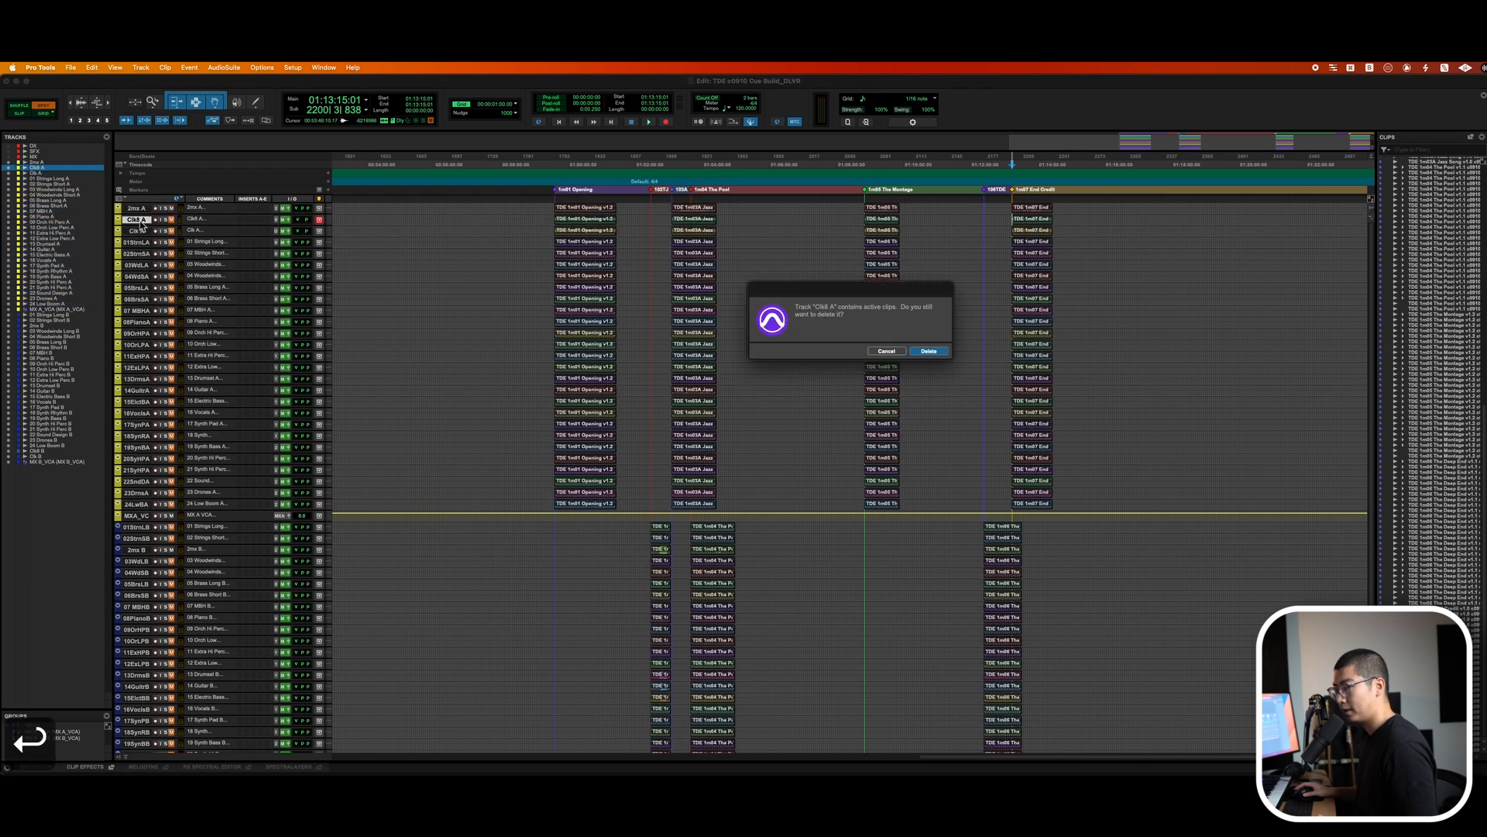
key("Return")
left_click(137, 687)
left_click(136, 408, "shift")
left_click(392, 731)
left_click(136, 492, "shift")
key("super+a")
left_click_drag(271, 681, 785, 351)
Select the unused clips in the clip list, clear them from the session, and open Session Setup.
left_click(807, 398)
key("super+shift+u")
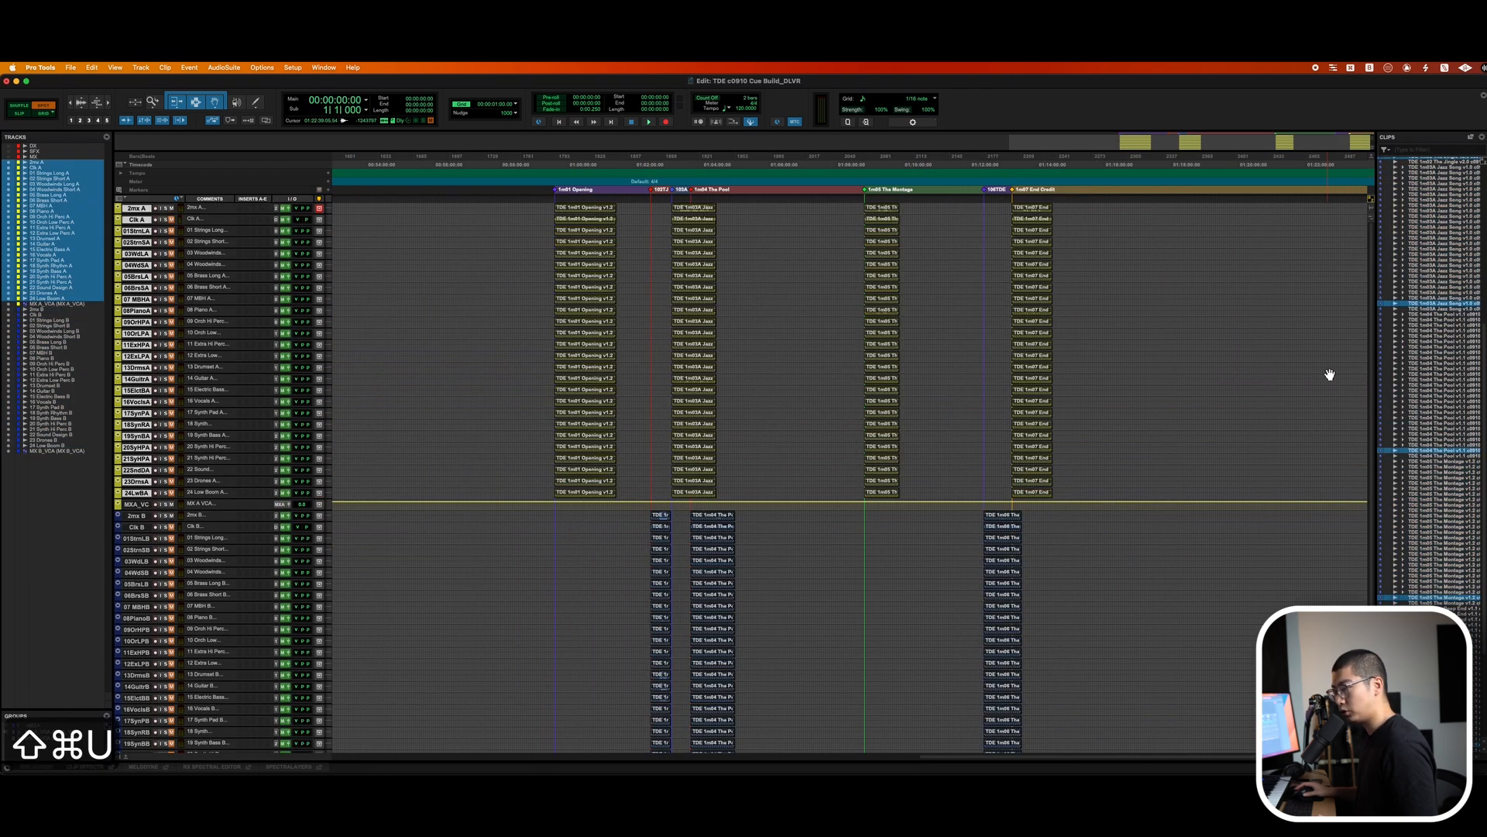
key("super+shift+b")
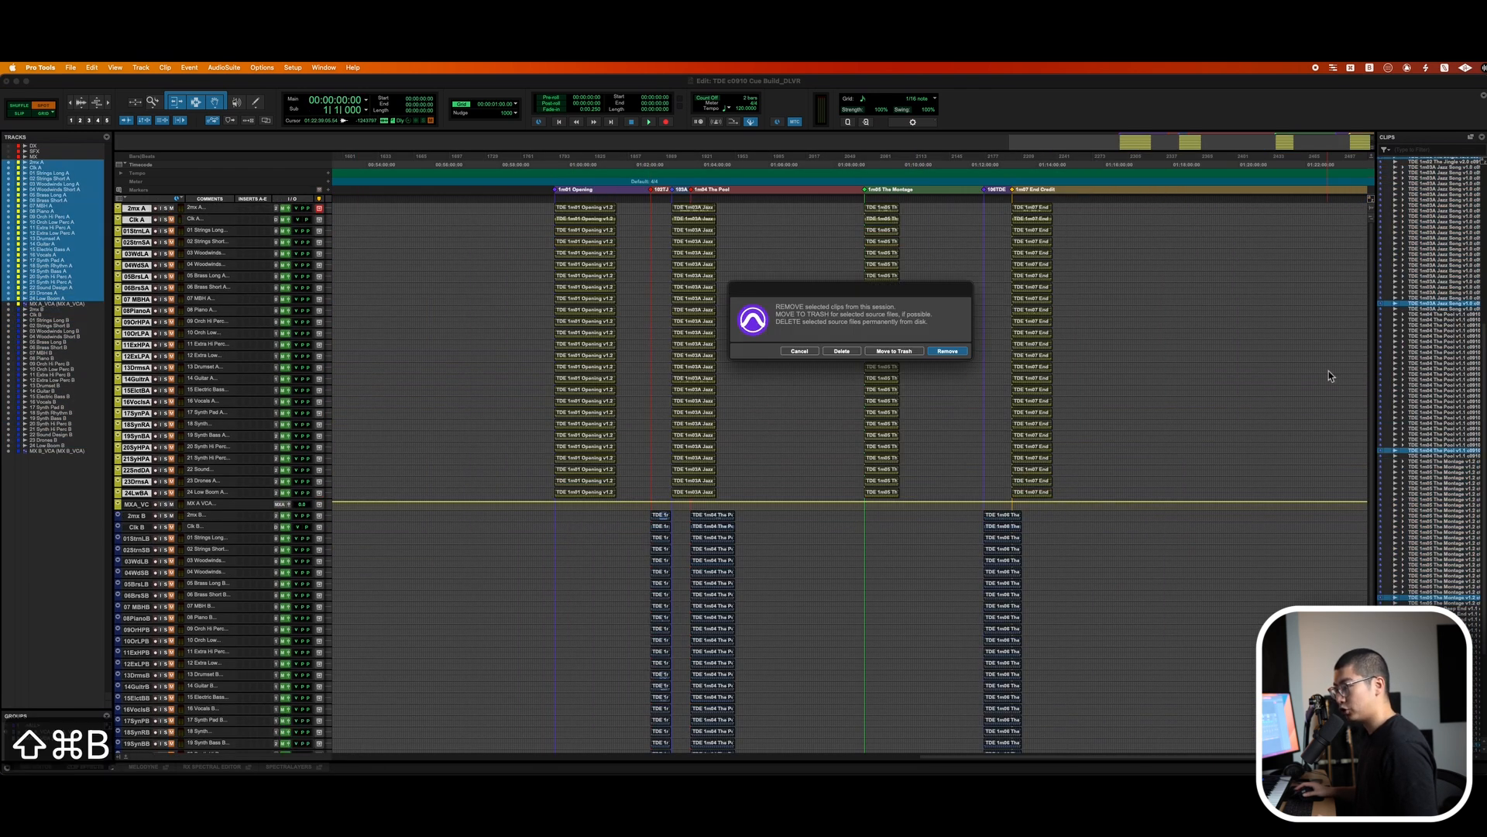
left_click(857, 351)
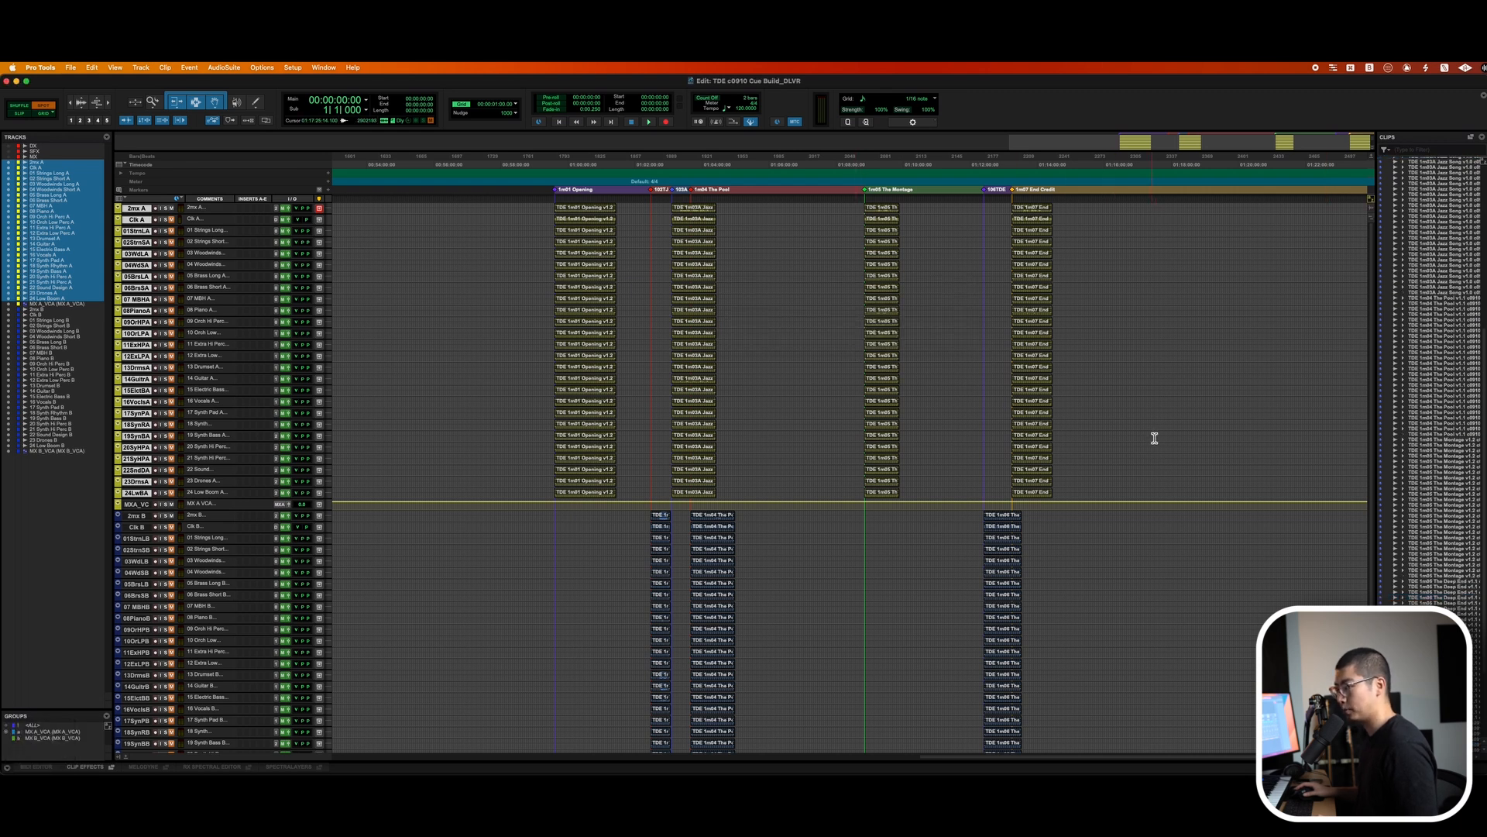
key("super+2")
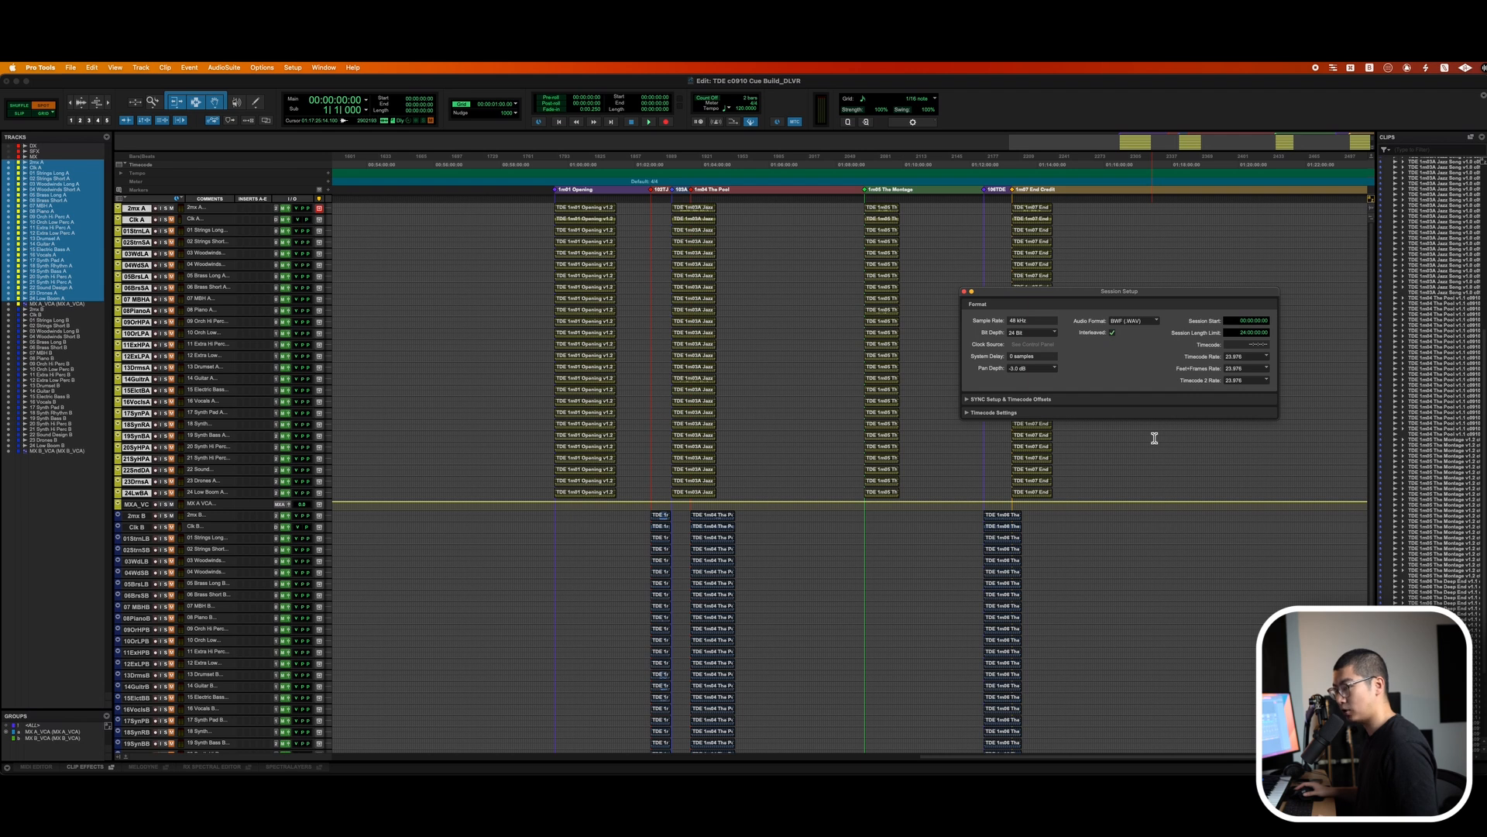